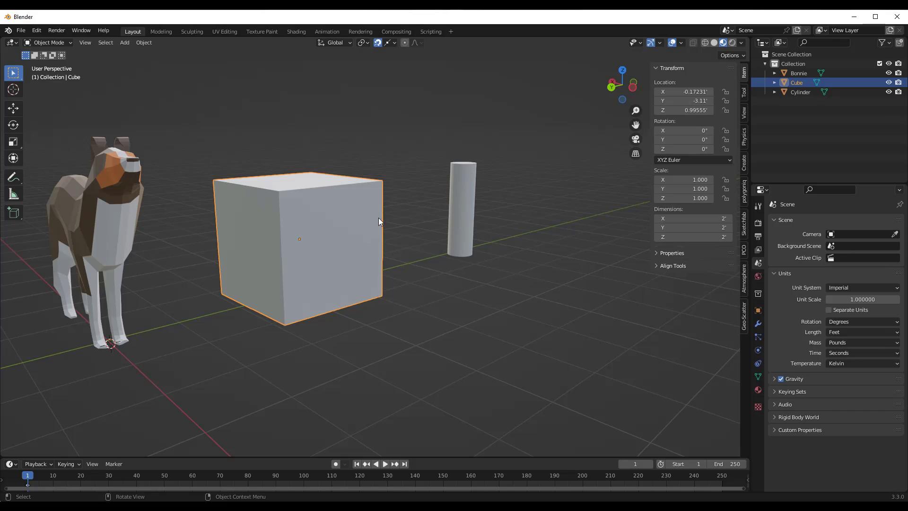
- Enter Edit Mode on the cube and knife-cut its side face diagonally from corner to corner
left_click(455, 201)
left_click(331, 232)
key("Tab")
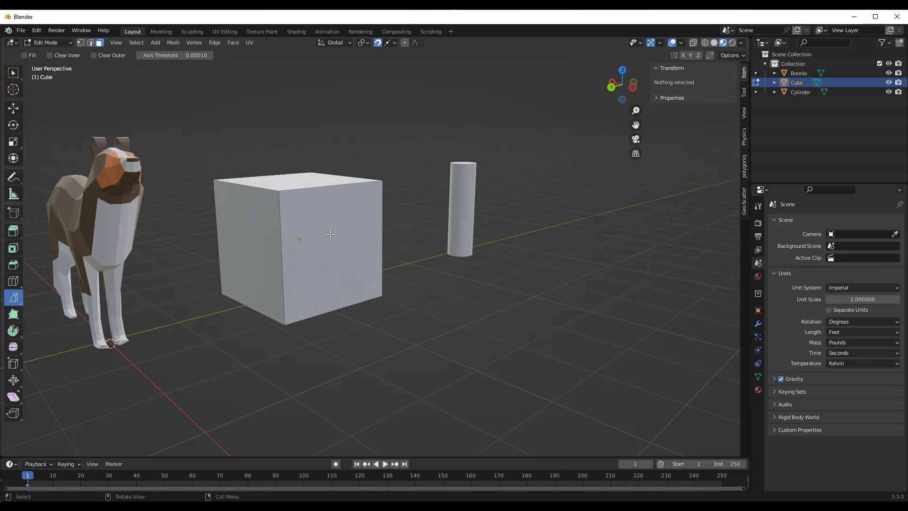
left_click(13, 301)
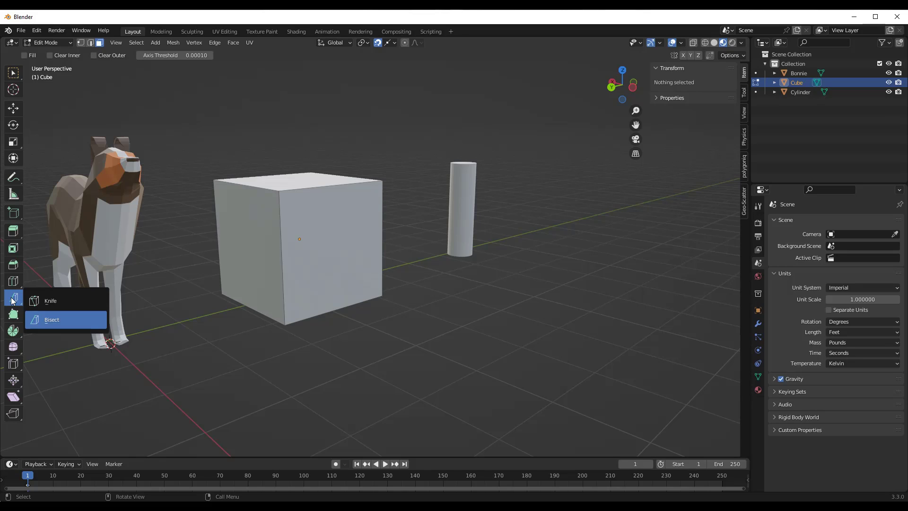
left_click(61, 302)
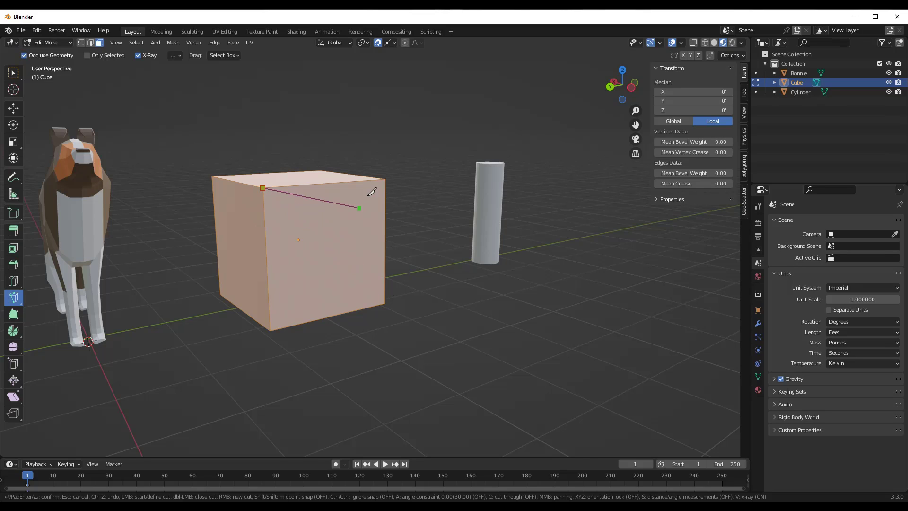
left_click(385, 302)
key("Return")
middle_click_drag(409, 219, 367, 223)
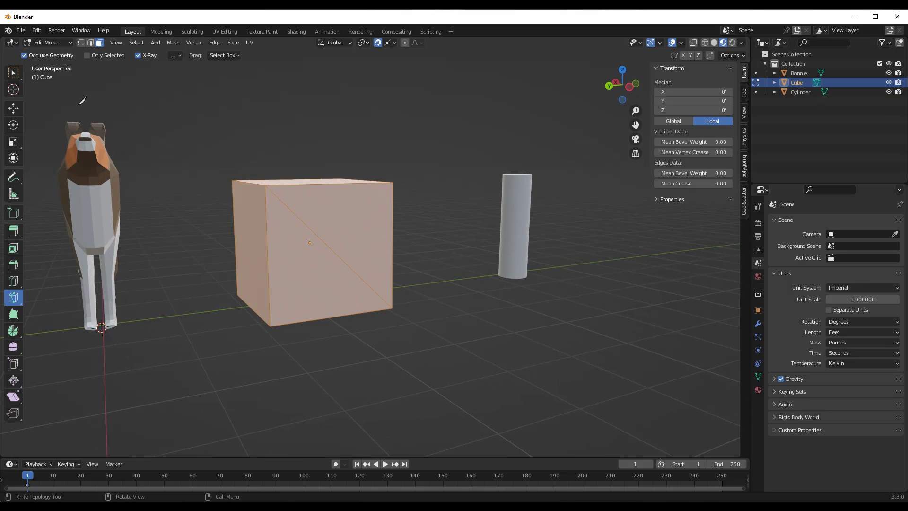
- Check the cut by selecting in turn the two triangular halves and the cube's adjacent side face
left_click(13, 73)
left_click(327, 220)
left_click(257, 248)
left_click(352, 230)
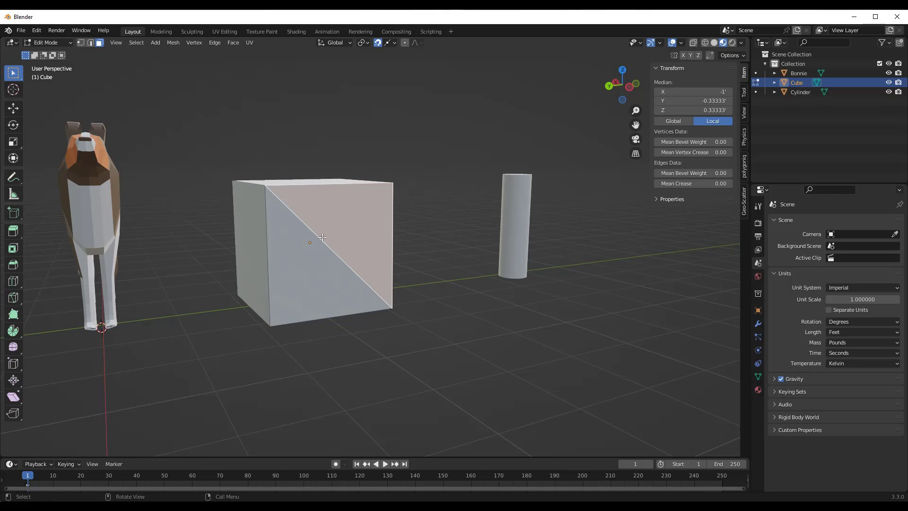
left_click(292, 247)
left_click(248, 238)
left_click(331, 221)
left_click(305, 255)
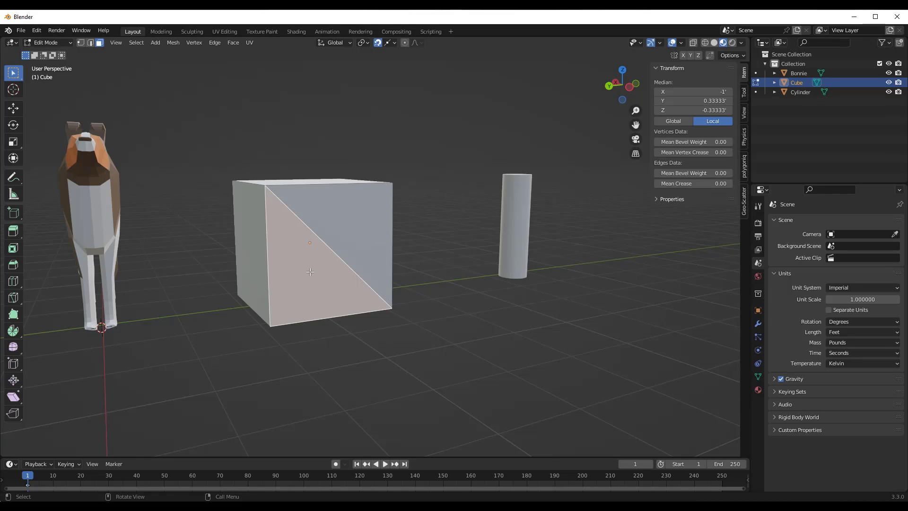
key("ctrl+r")
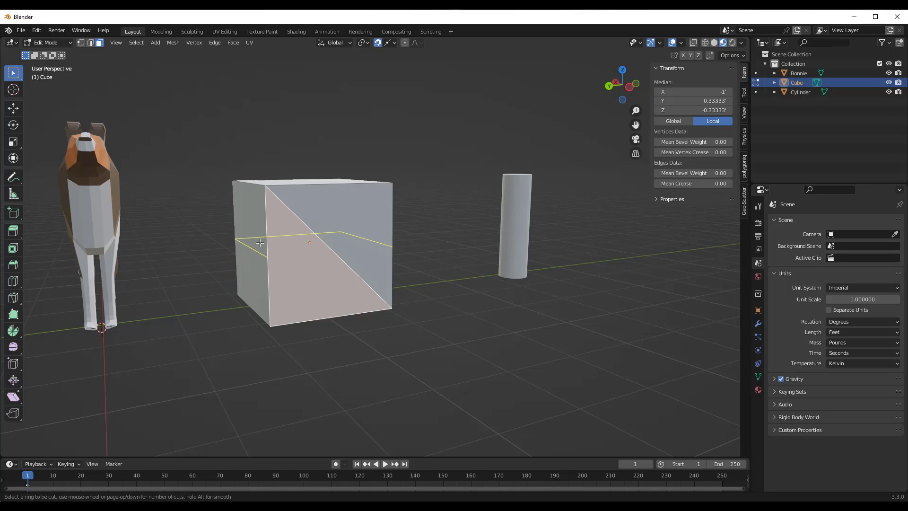
scroll(260, 243, "up", 2)
scroll(257, 244, "down", 2)
key("Escape")
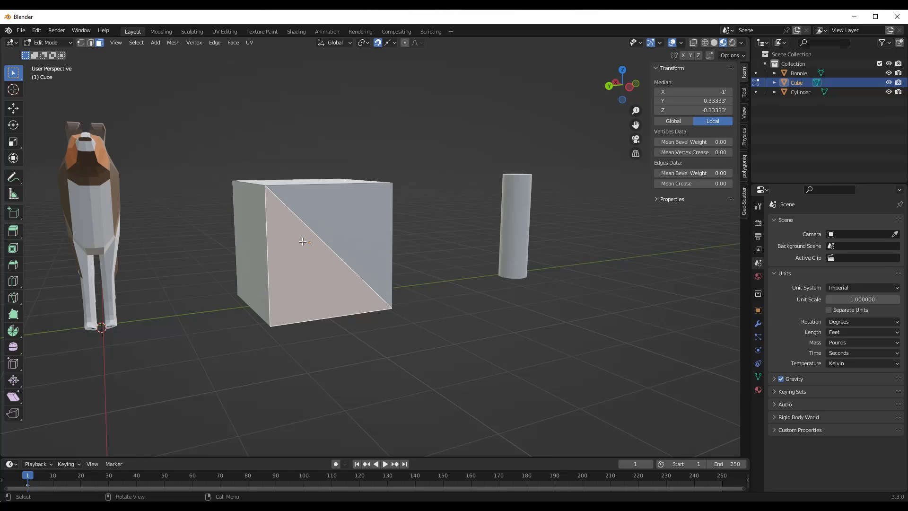
- Try extruding the upper triangular half of the cut face outward by about 0.5', and undo the extrusion
middle_click_drag(325, 226, 429, 237)
middle_click_drag(521, 236, 310, 220)
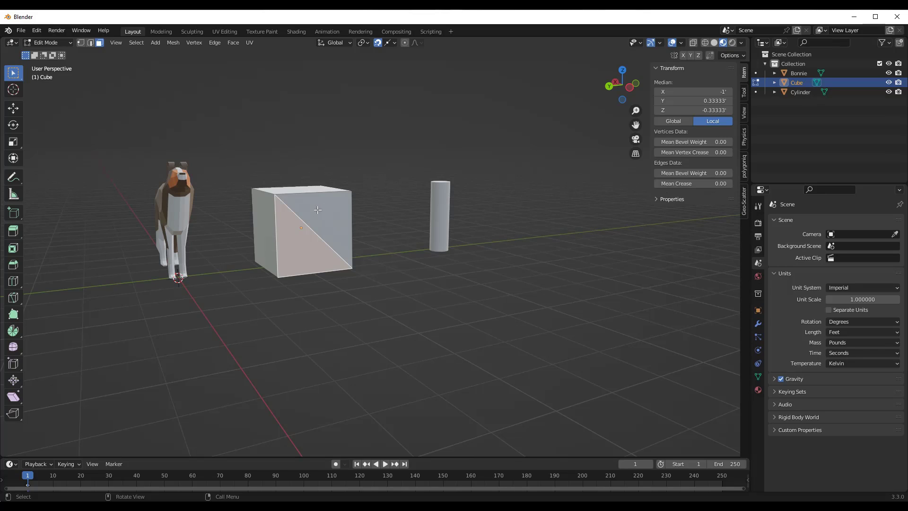
left_click(322, 214)
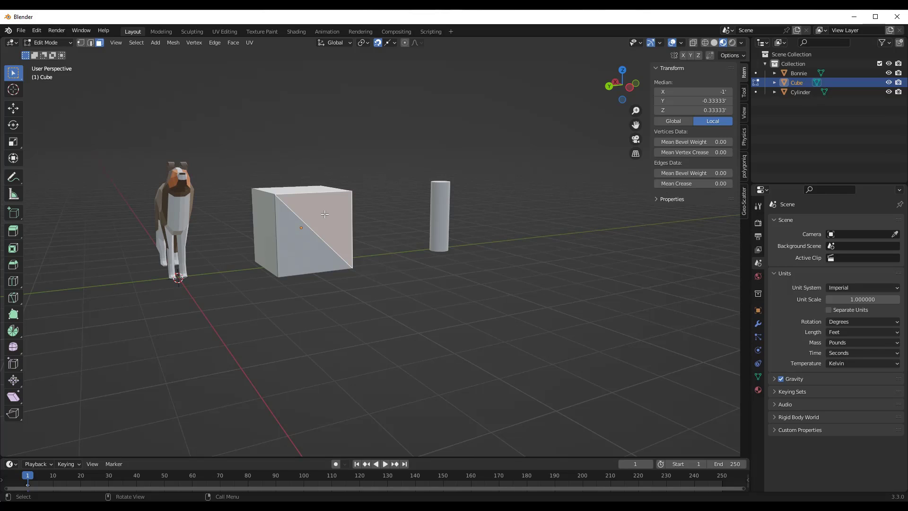
key("e")
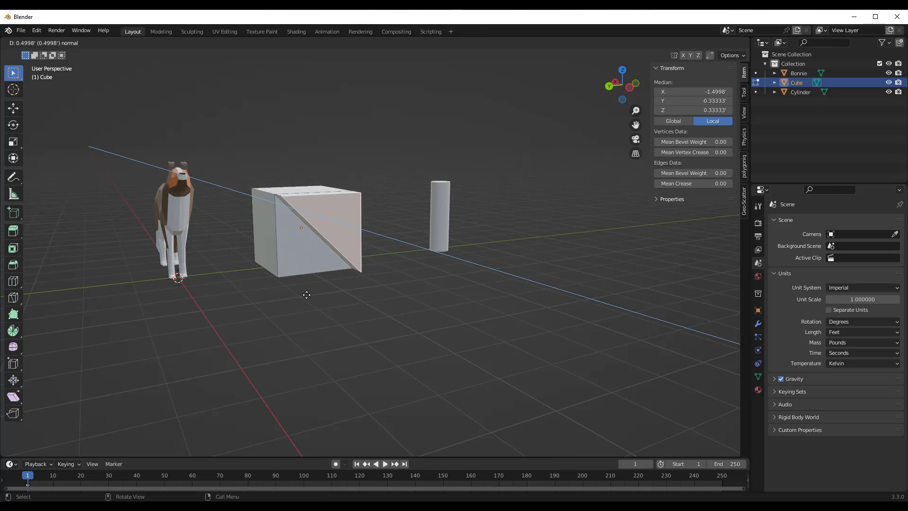
left_click(306, 295)
middle_click_drag(305, 247, 304, 237)
scroll(371, 232, "down", 2)
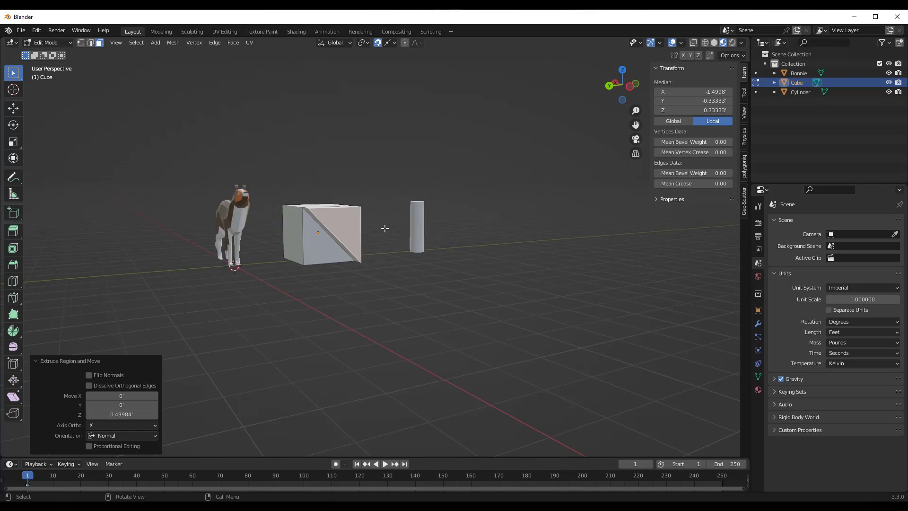
scroll(384, 227, "up", 2)
key("ctrl+z")
- Knife-cut a closed, roughly round eleven-point outline into the cube's top face
scroll(362, 227, "up", 1)
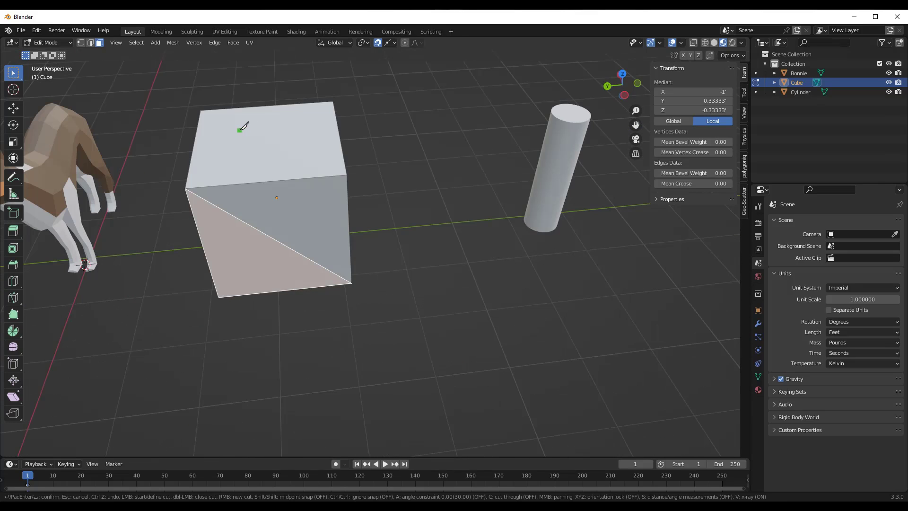
middle_click_drag(239, 130, 237, 136)
left_click(226, 123)
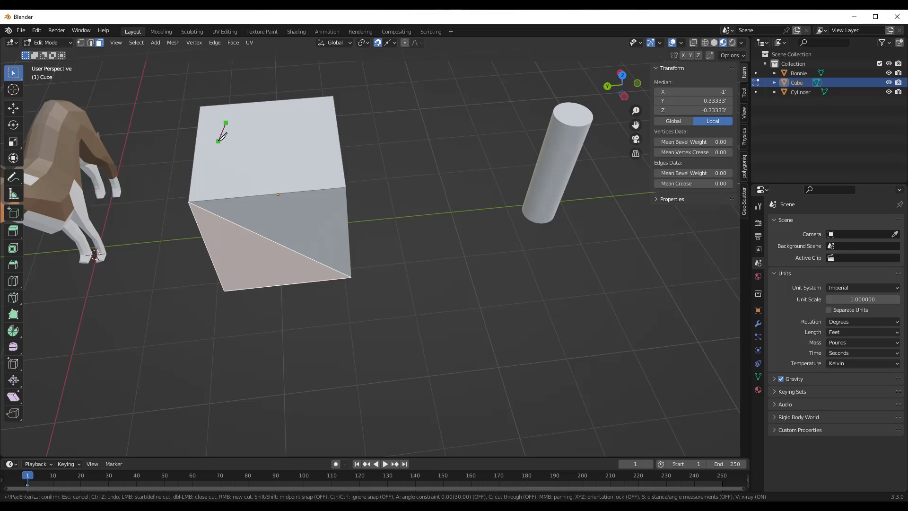
left_click(217, 141)
left_click(216, 160)
left_click(231, 177)
left_click(267, 177)
left_click(291, 166)
left_click(301, 147)
left_click(298, 126)
left_click(283, 118)
left_click(260, 116)
left_click(242, 116)
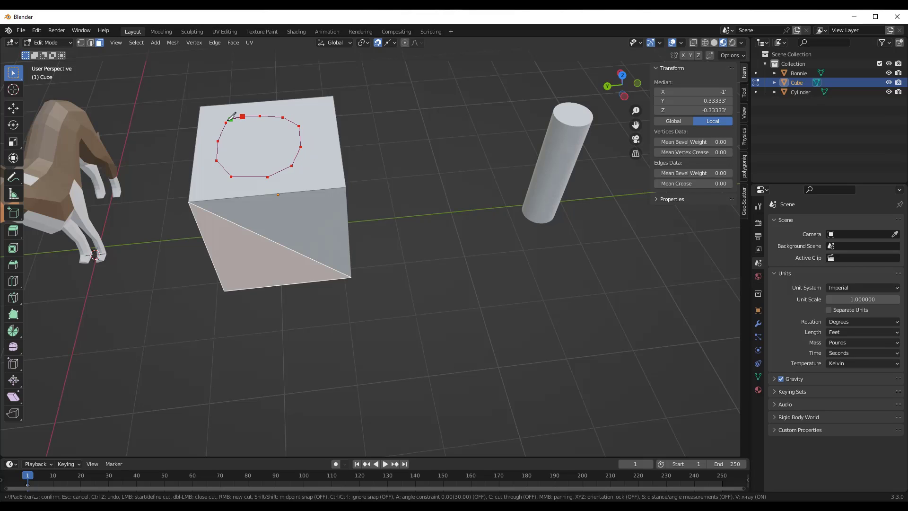
left_click(226, 122)
key("Return")
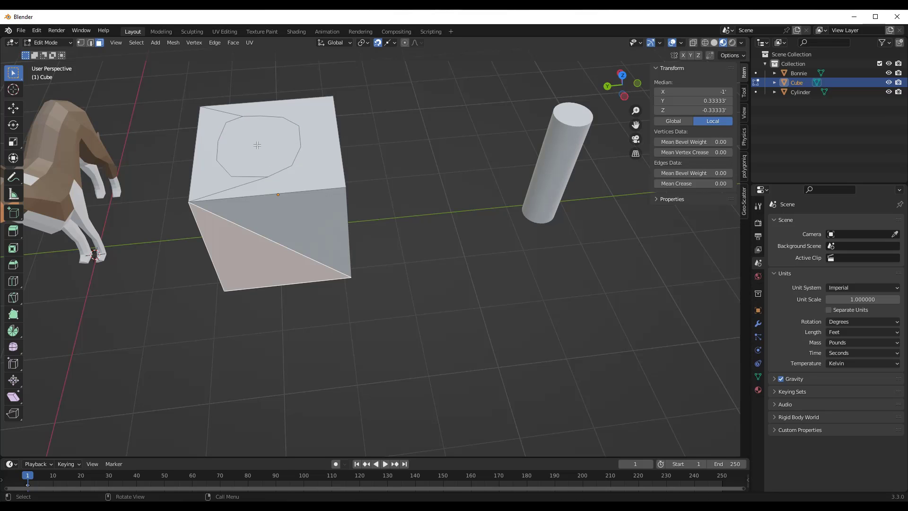
- Extrude the round face on the cube's top about 0.17' inward and scale it to about 0.56
middle_click_drag(256, 142, 242, 141)
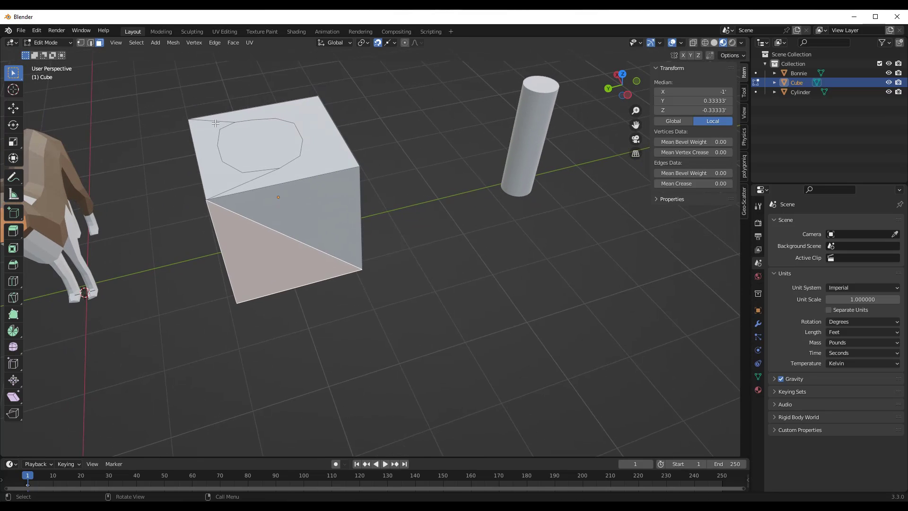
left_click(256, 150)
key("e")
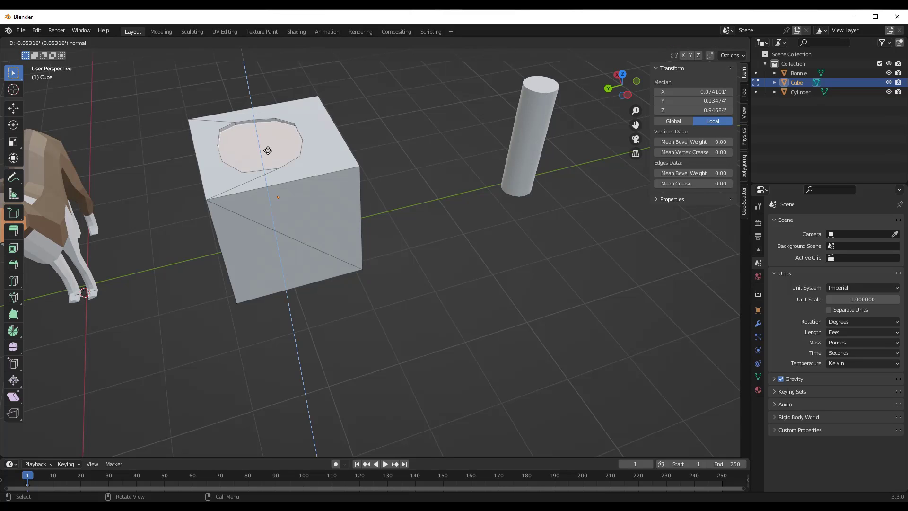
left_click(270, 157)
key("s")
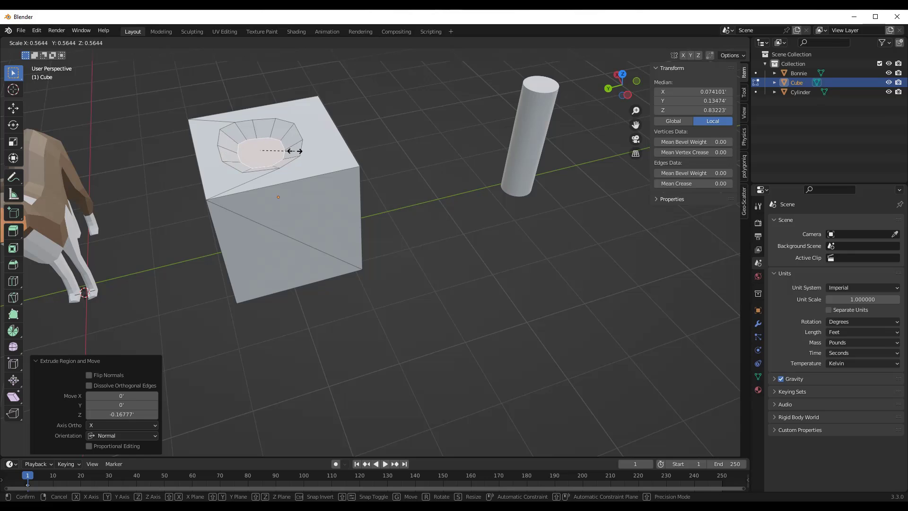
left_click(294, 149)
middle_click_drag(294, 149, 246, 194)
scroll(246, 193, "up", 2)
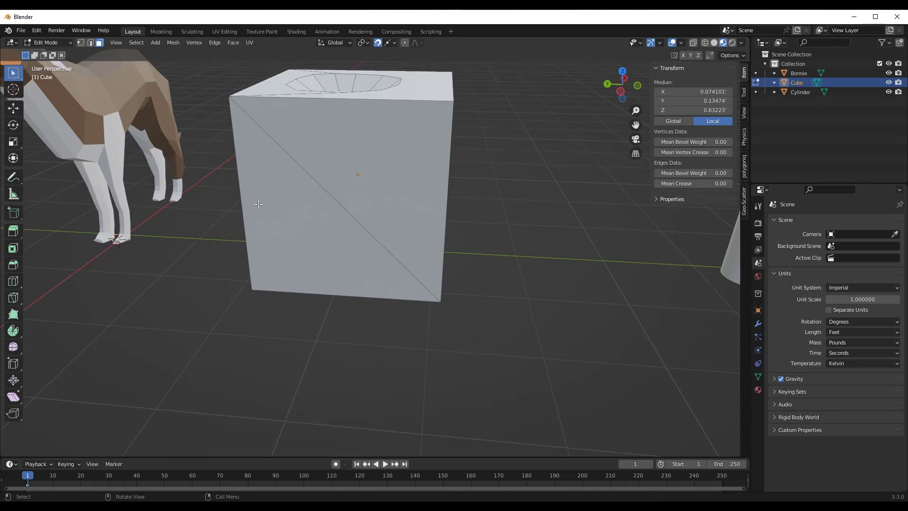
key("k")
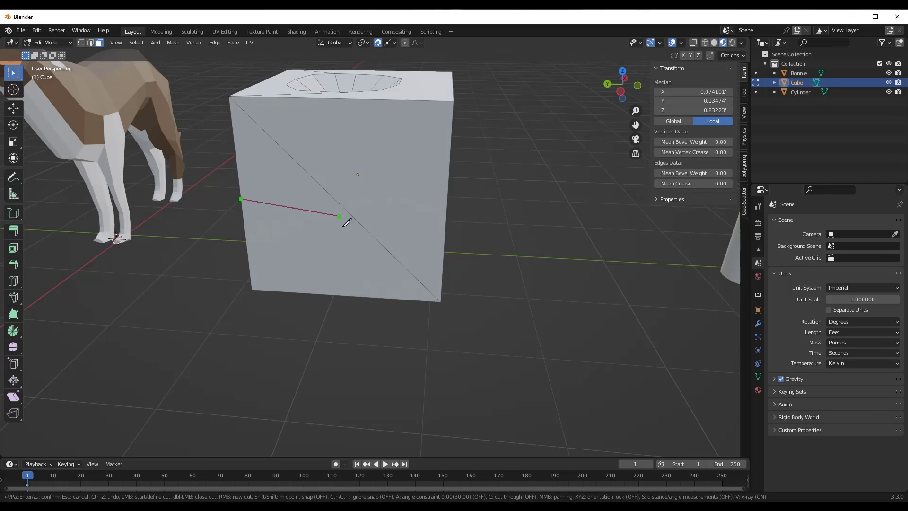
left_click(349, 244)
key("Escape")
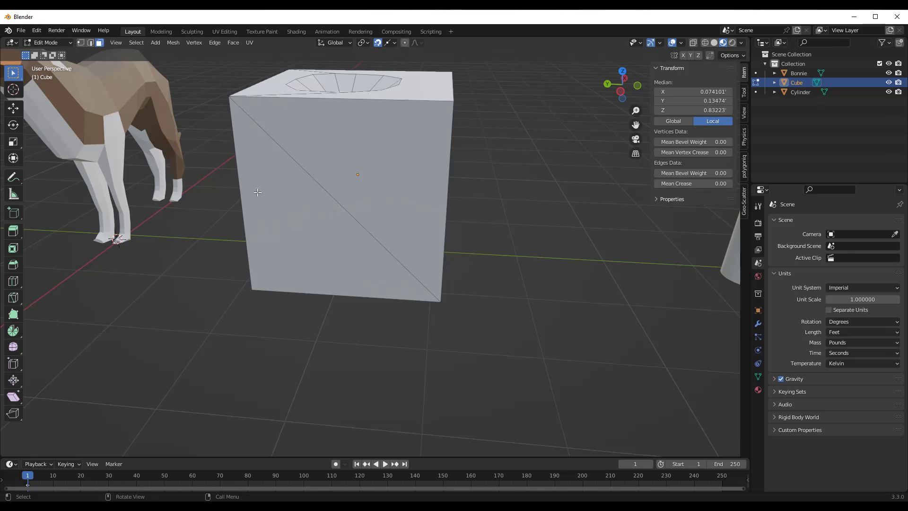
- Knife-cut connected segments across the diagonally split side face with midpoint snapping, joining midpoints of the diagonal and the top and side edges
middle_click_drag(281, 188, 318, 189)
scroll(318, 190, "down", 4)
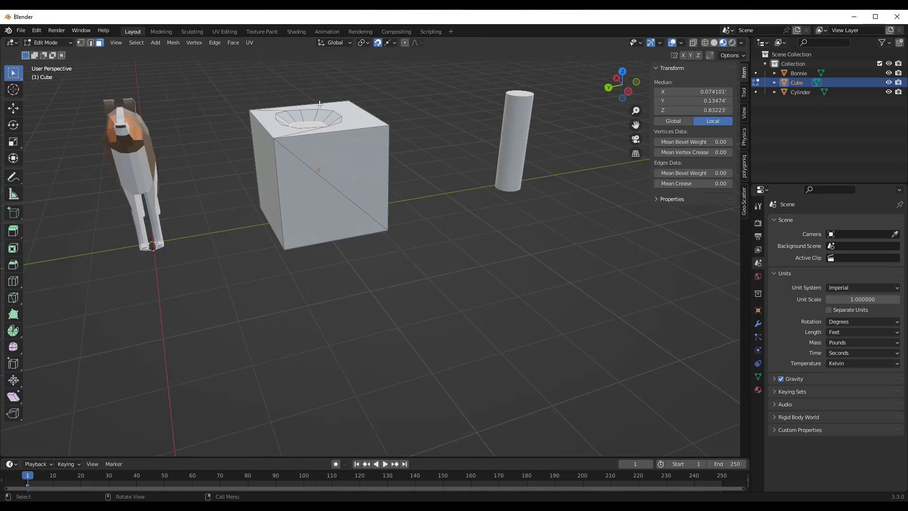
scroll(319, 102, "up", 4)
scroll(329, 111, "down", 5)
scroll(330, 200, "up", 3)
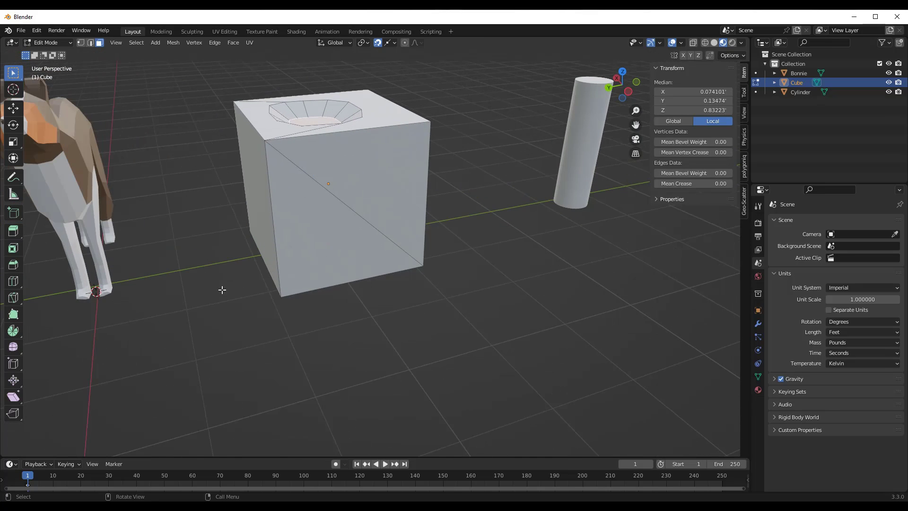
key("k")
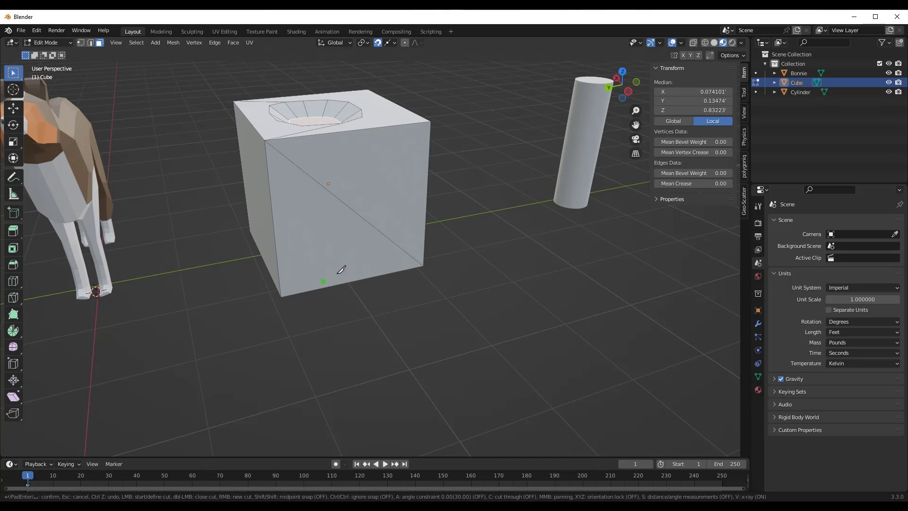
key("shift")
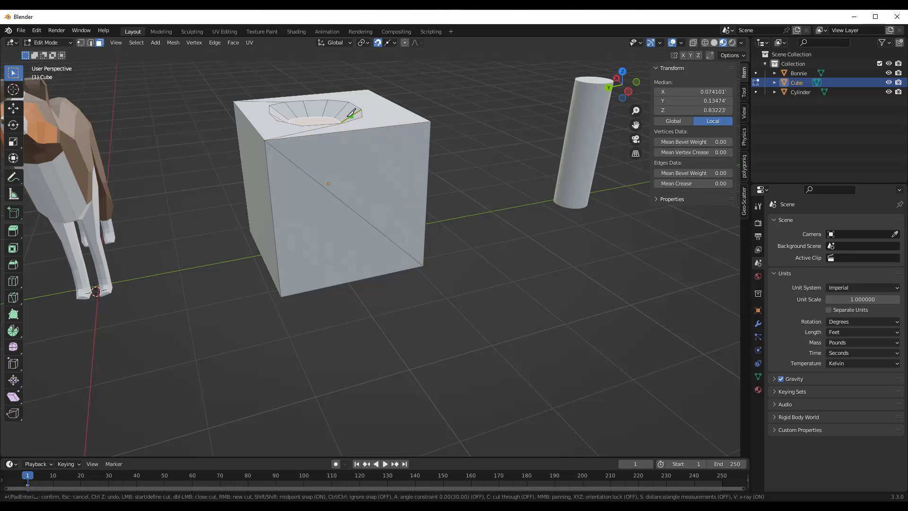
left_click(354, 211)
left_click(353, 130)
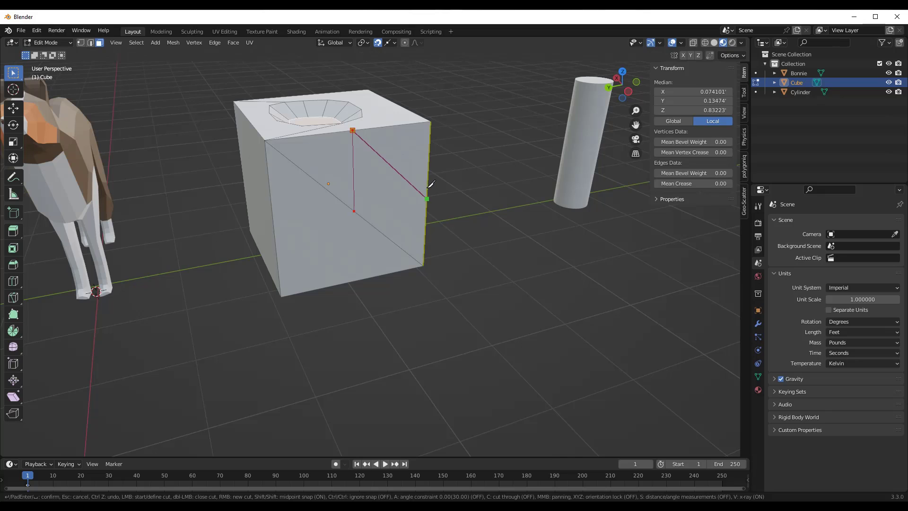
left_click(427, 199)
left_click(391, 240, "shift")
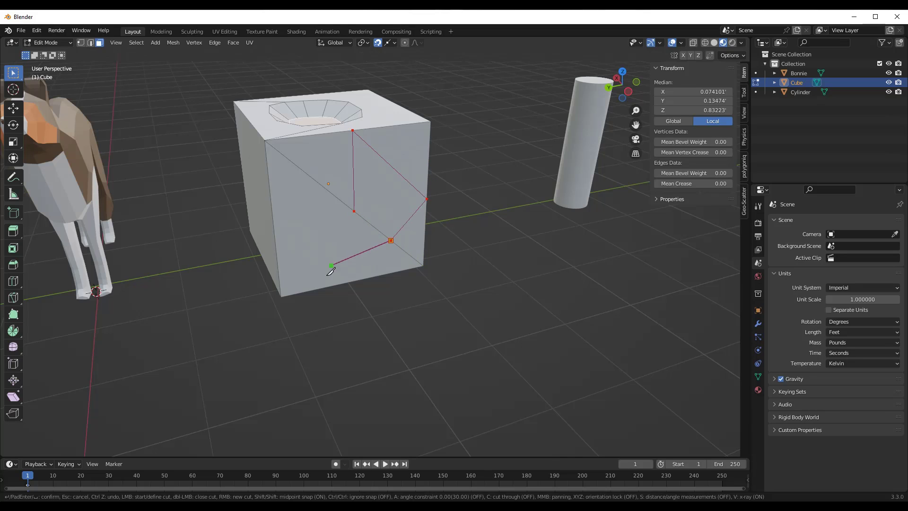
left_click(275, 225)
key("Return")
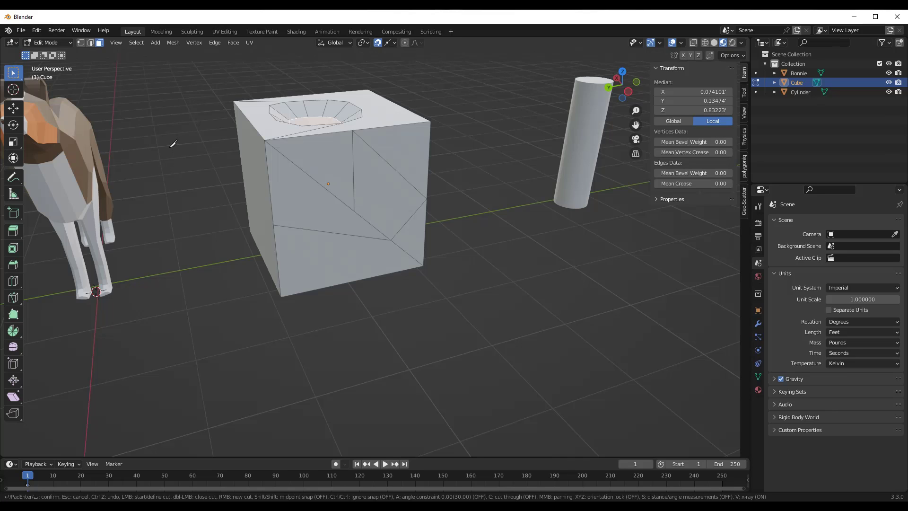
- Knife-cut one straight line across both visible side faces, starting and ending outside the cube
middle_click_drag(204, 131, 152, 117)
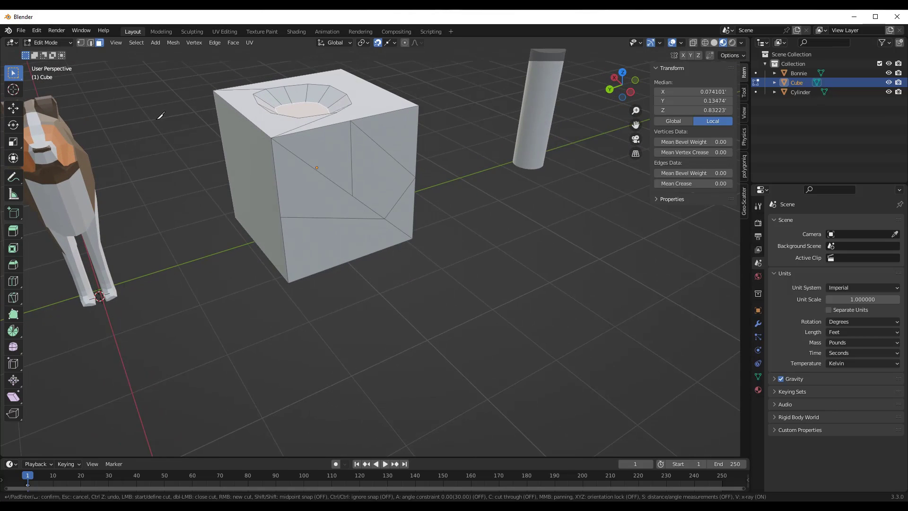
left_click(157, 117)
left_click(506, 226)
middle_click_drag(349, 183, 217, 132)
key("Return")
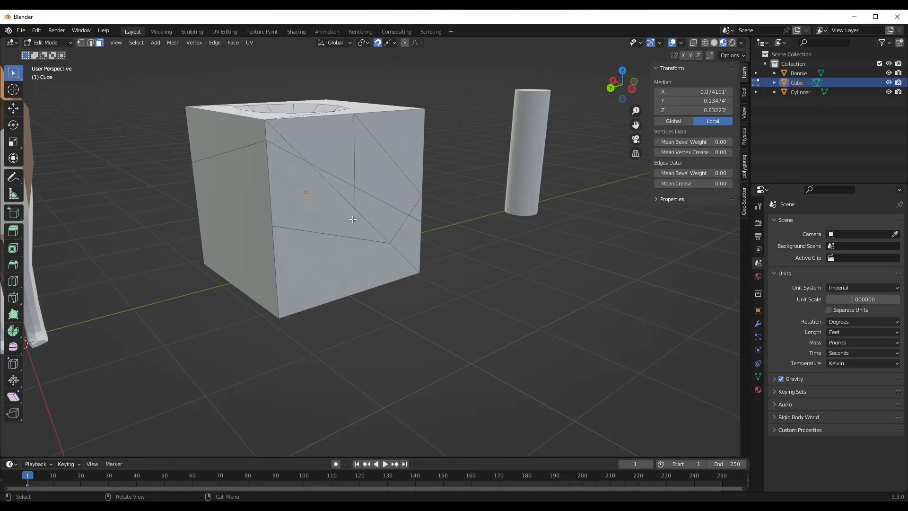
middle_click_drag(352, 219, 330, 233)
scroll(313, 218, "down", 2)
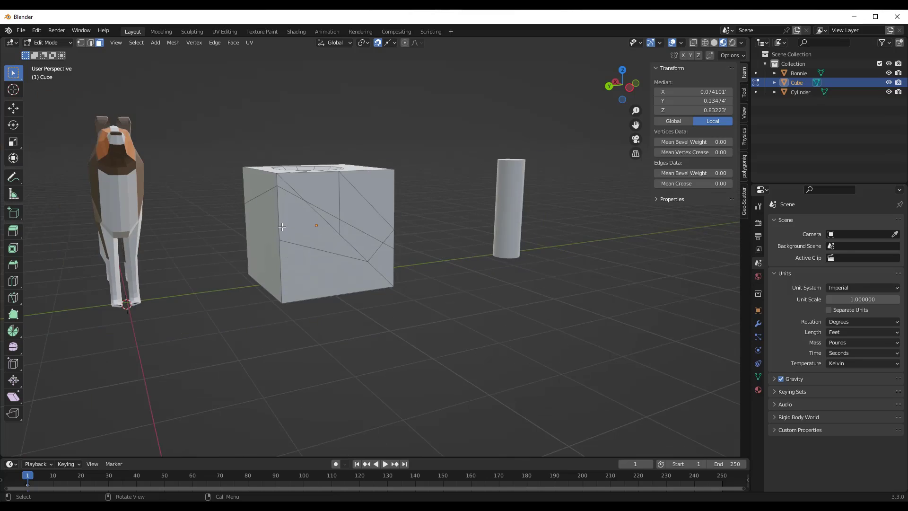
scroll(283, 226, "up", 1)
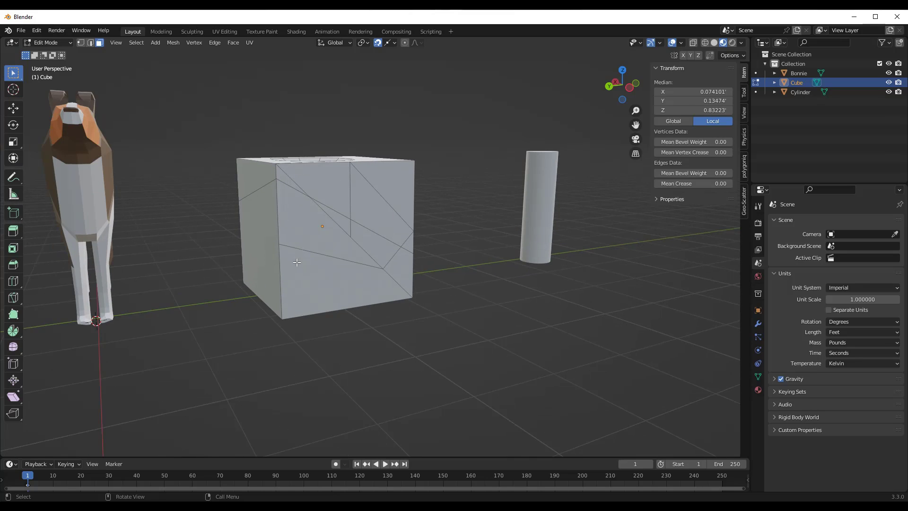
scroll(275, 255, "down", 3)
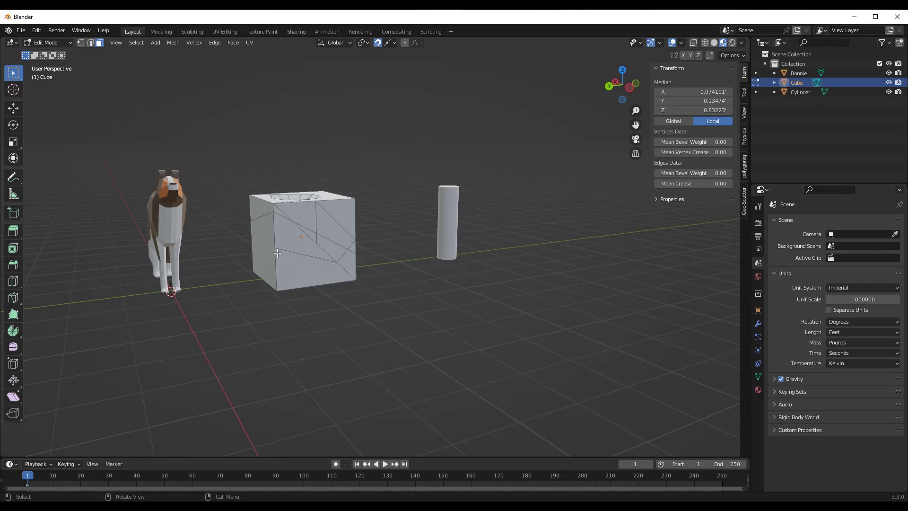
scroll(308, 251, "up", 2)
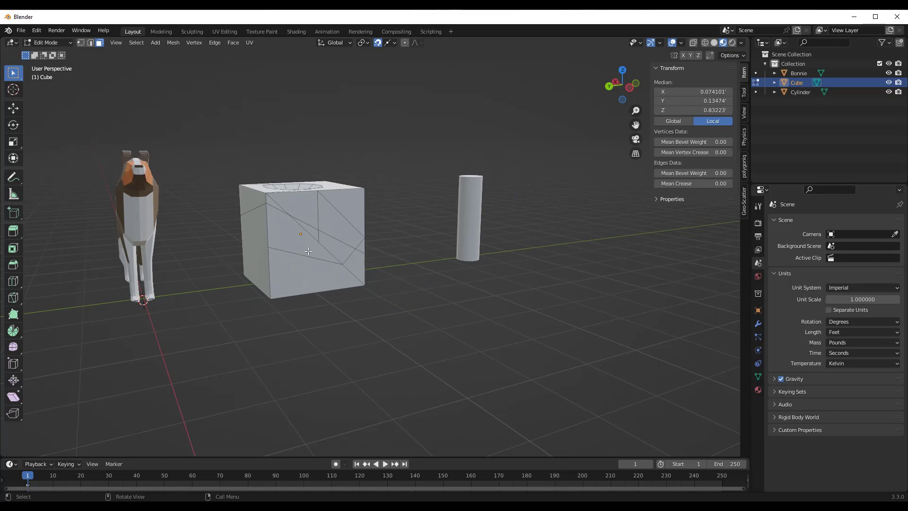
- In the left orthographic view, try a knife cut with a 30° angle constraint starting at the cube's lower corner
left_click(631, 87)
scroll(283, 275, "up", 2)
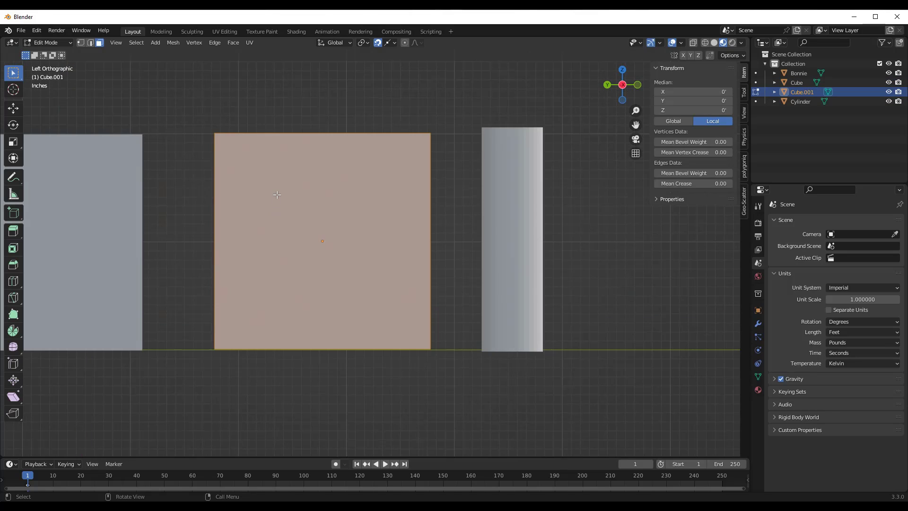
key("k")
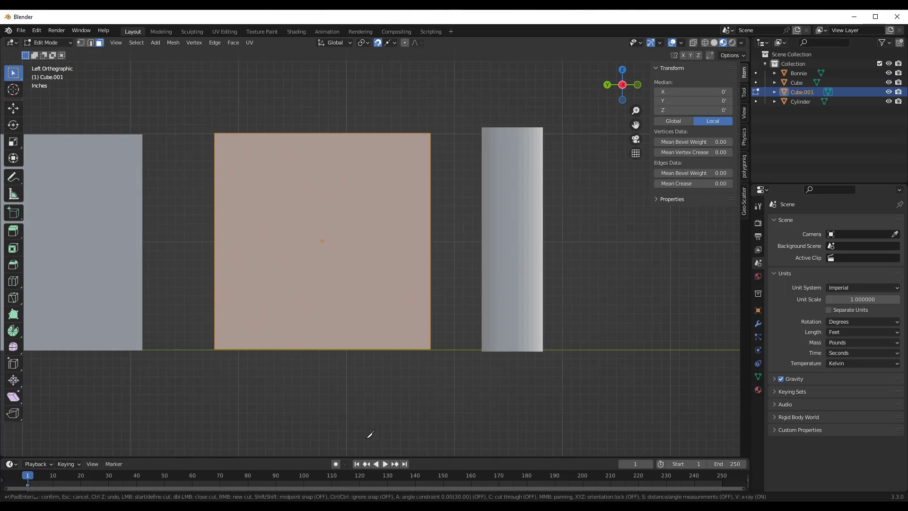
key("a")
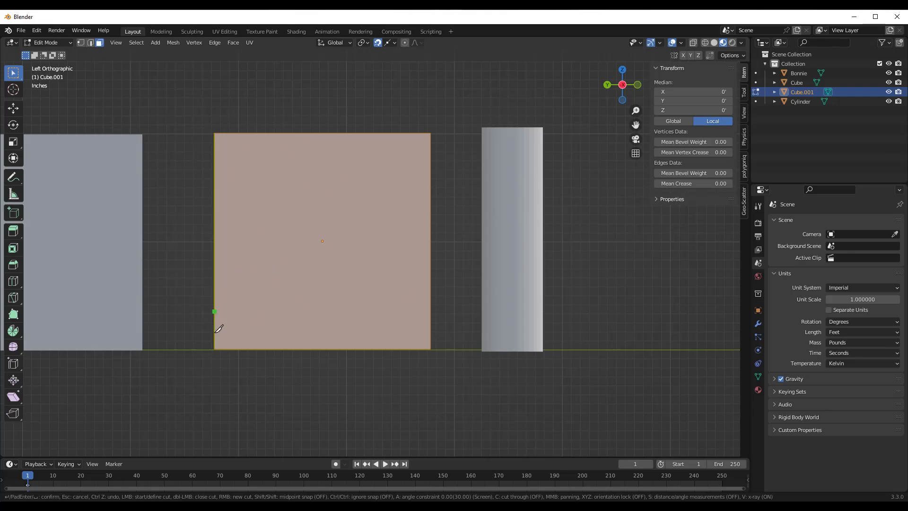
left_click(215, 349)
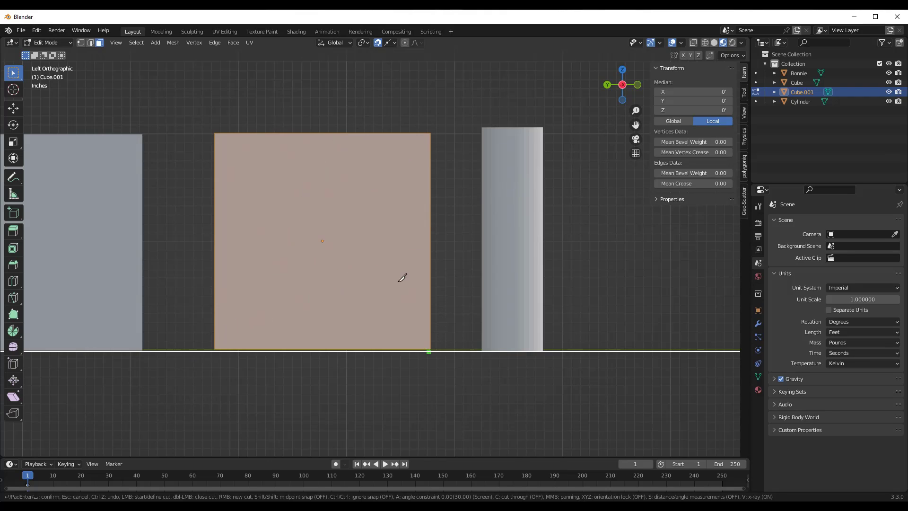
key("Escape")
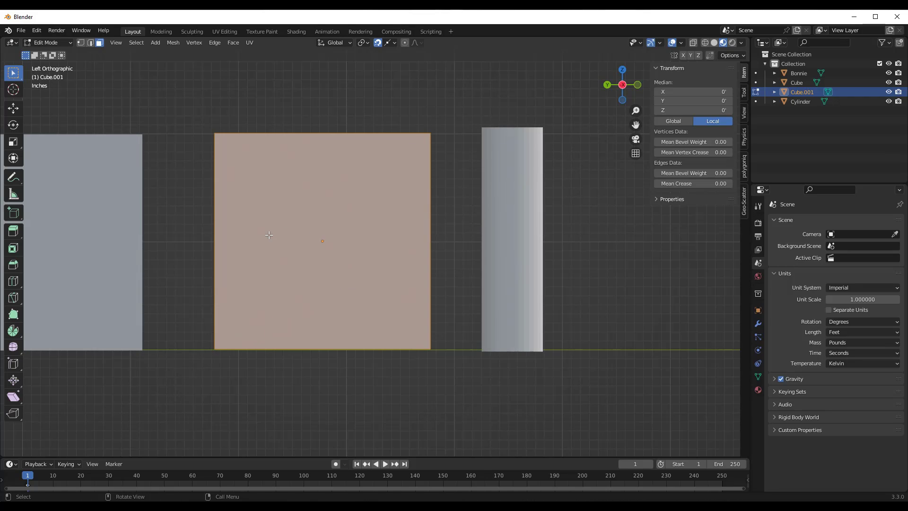
- Try an angle-constrained knife cut from the cube's lower corner to the opposite vertical edge, using a 15° snapping increment
key("k")
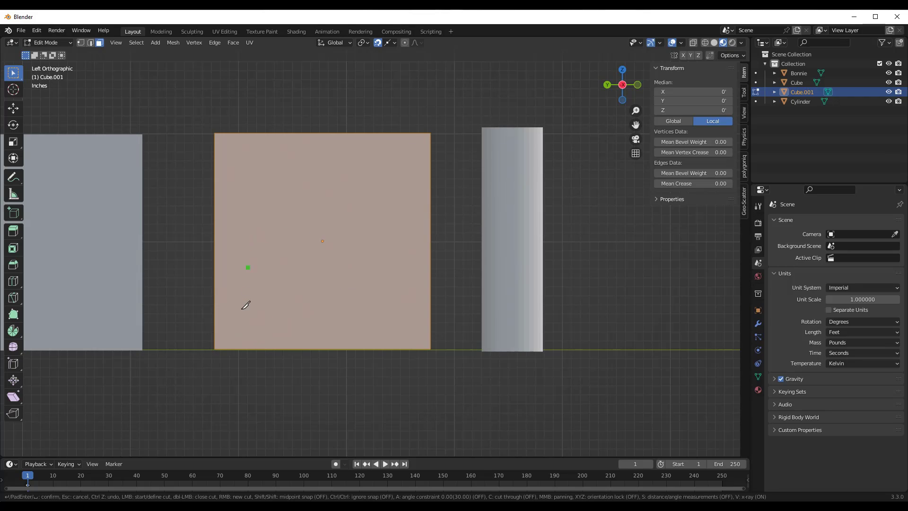
left_click(215, 349)
type("aint ")
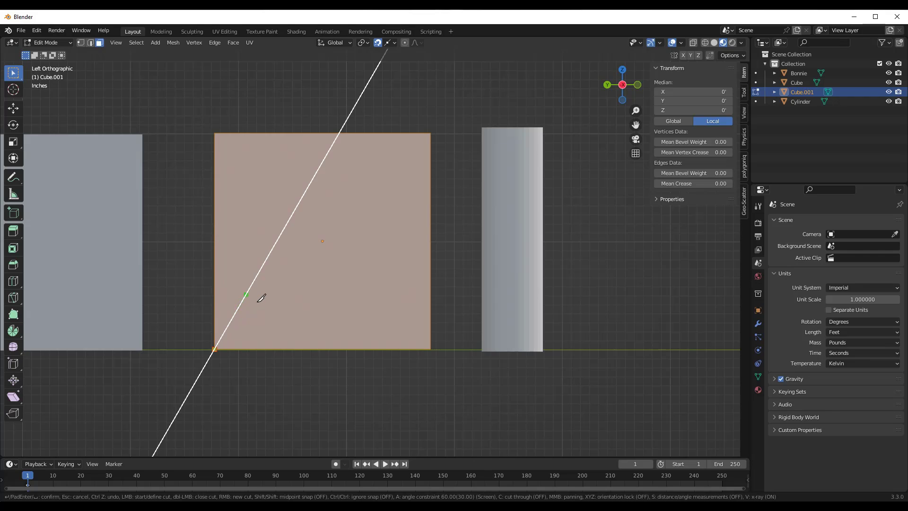
type("45")
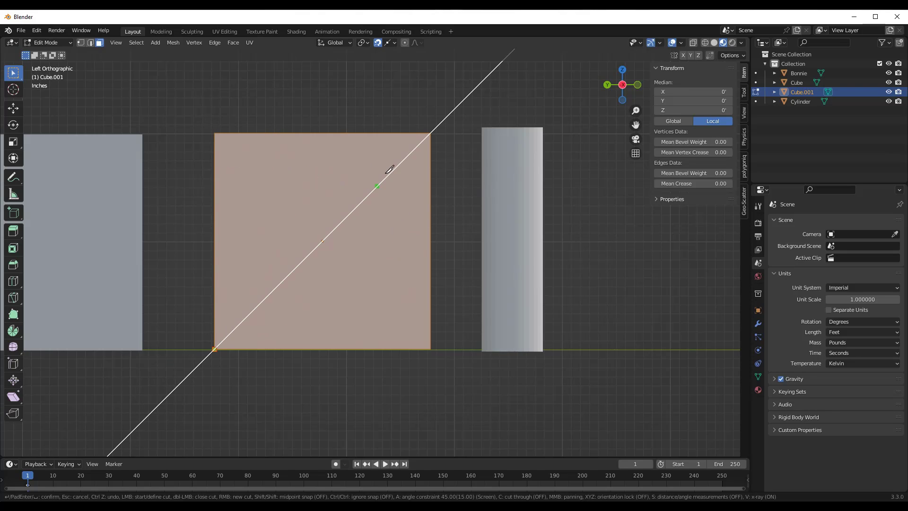
left_click(461, 237)
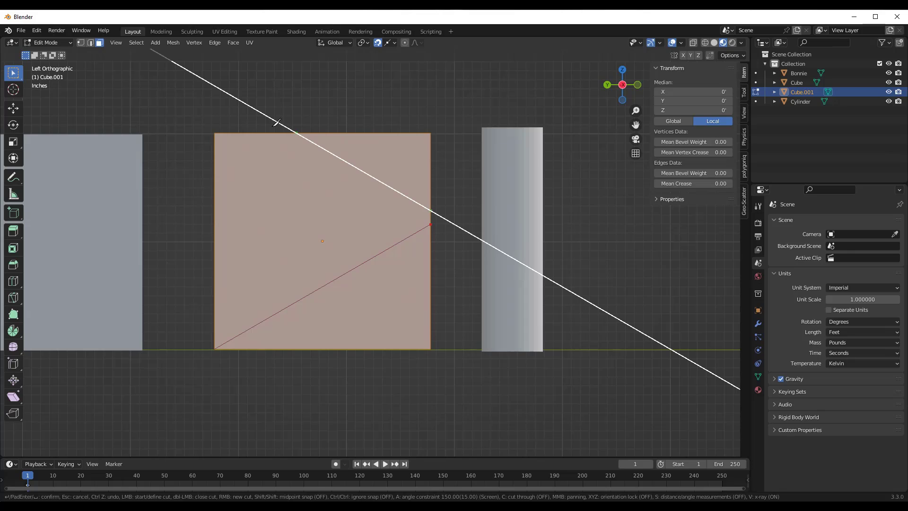
key("Escape")
- Try a knife cut across the cube's two visible side faces to the bottom edge without cut-through, and undo it
key("k")
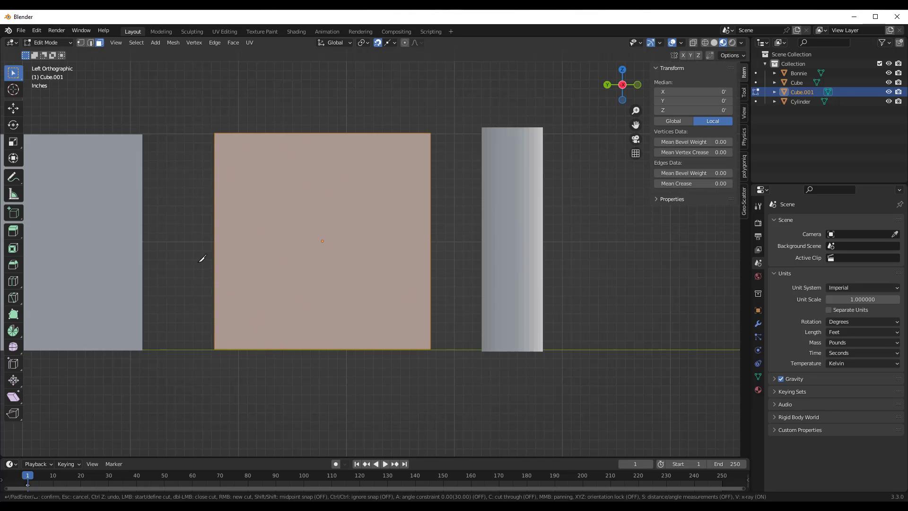
middle_click_drag(202, 258, 227, 253)
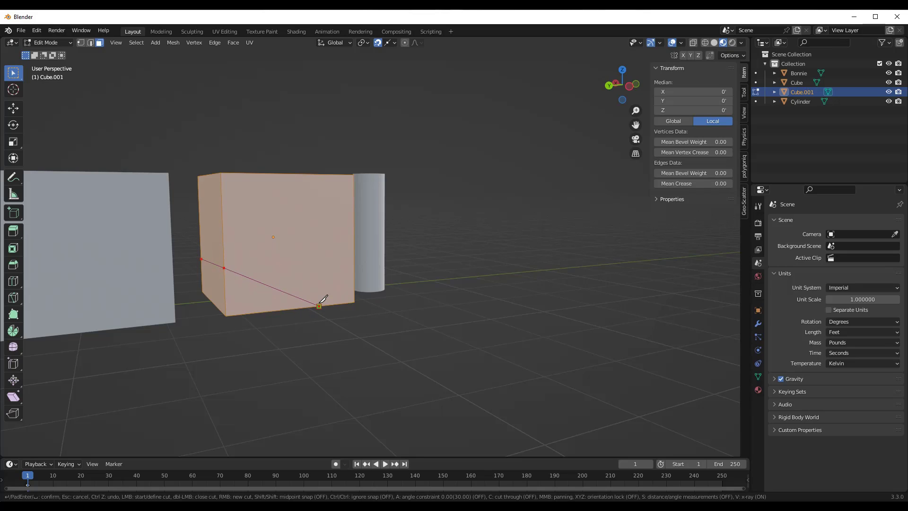
key("Return")
middle_click_drag(323, 299, 267, 270)
key("ctrl+z")
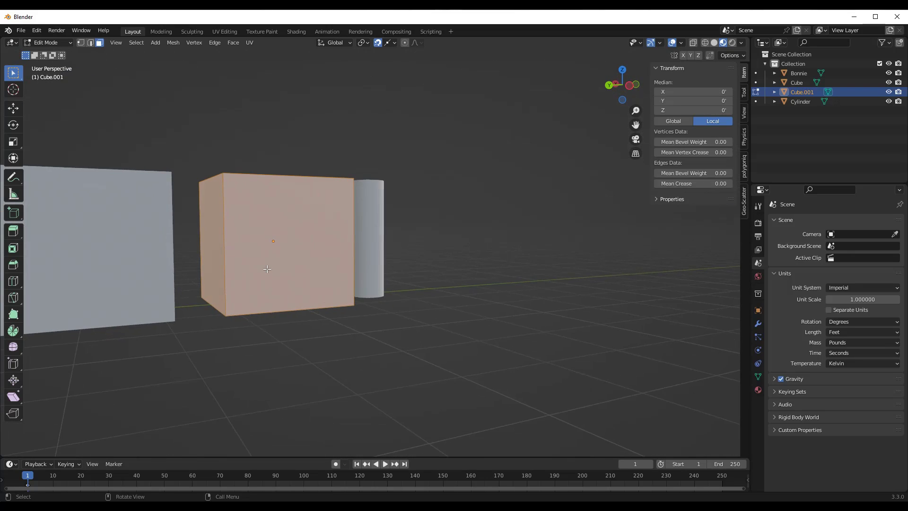
- With cut-through enabled, knife-cut from the cube's side face across the adjacent vertical edge up to the top edge
key("k")
key("c")
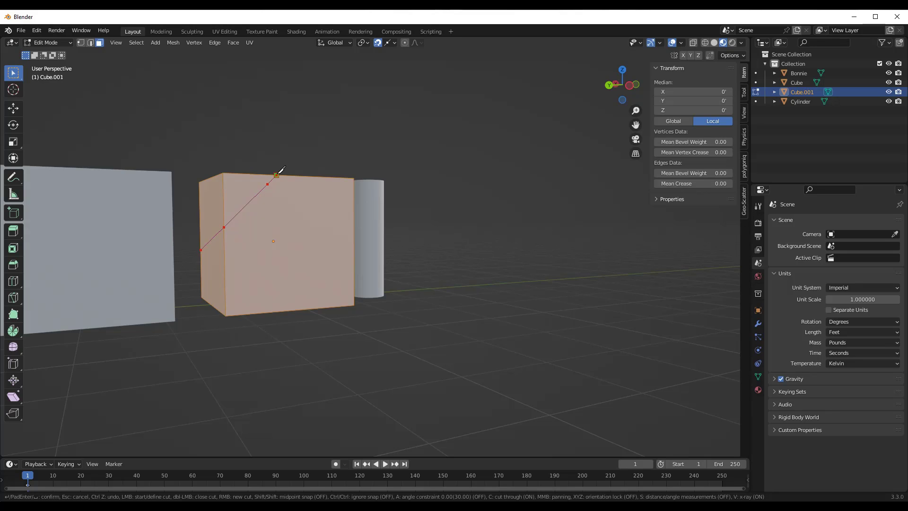
left_click(278, 172)
middle_click_drag(278, 173, 281, 209)
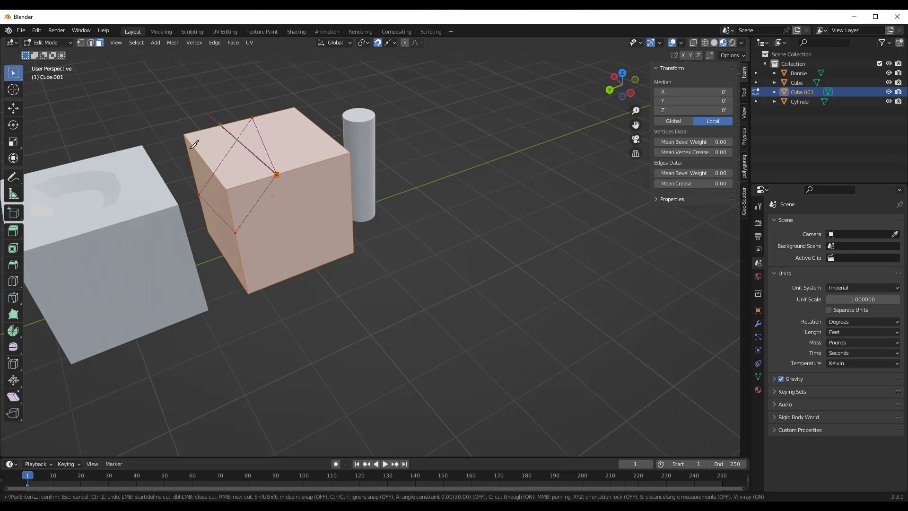
scroll(263, 158, "down", 2)
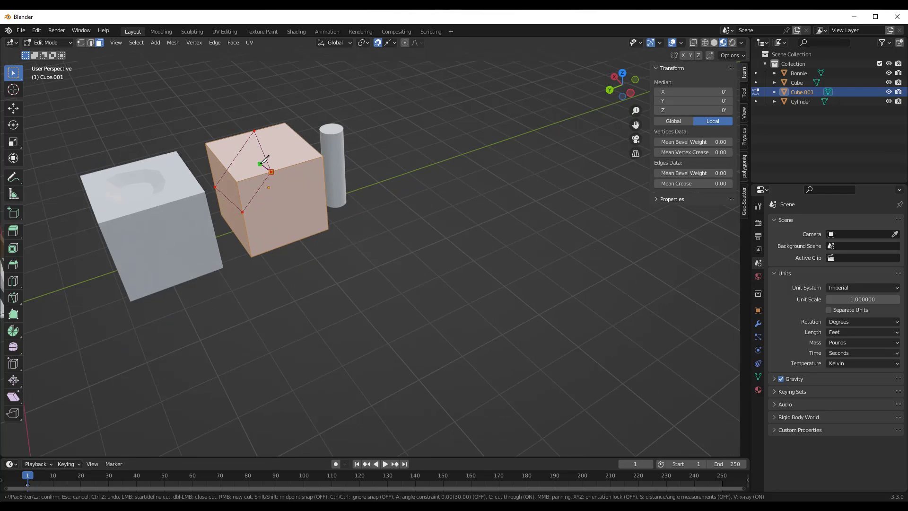
key("Return")
- Leave Edit Mode and move the cylinder about -4.16' along the Y axis, away from the cubes
scroll(264, 161, "down", 2)
middle_click_drag(349, 156, 276, 162, "shift")
scroll(274, 163, "up", 1)
key("Tab")
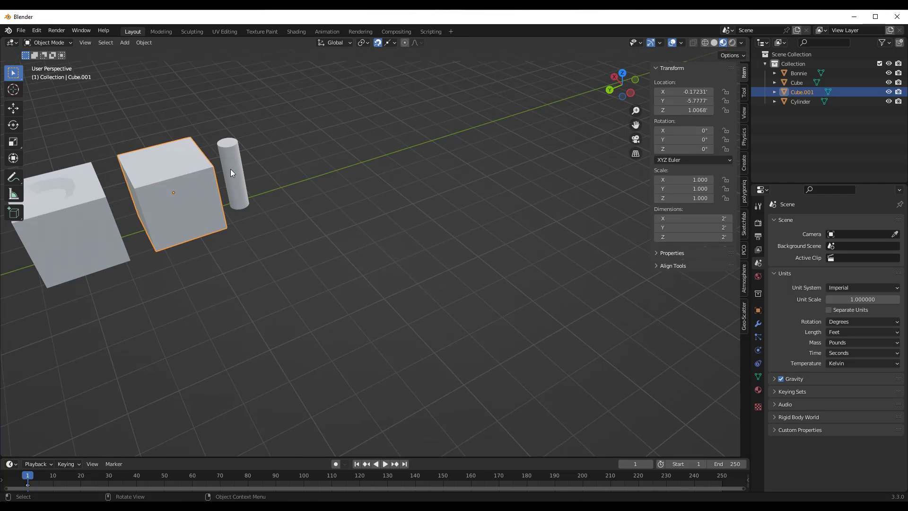
left_click(231, 169)
key("g")
key("y")
left_click(408, 149)
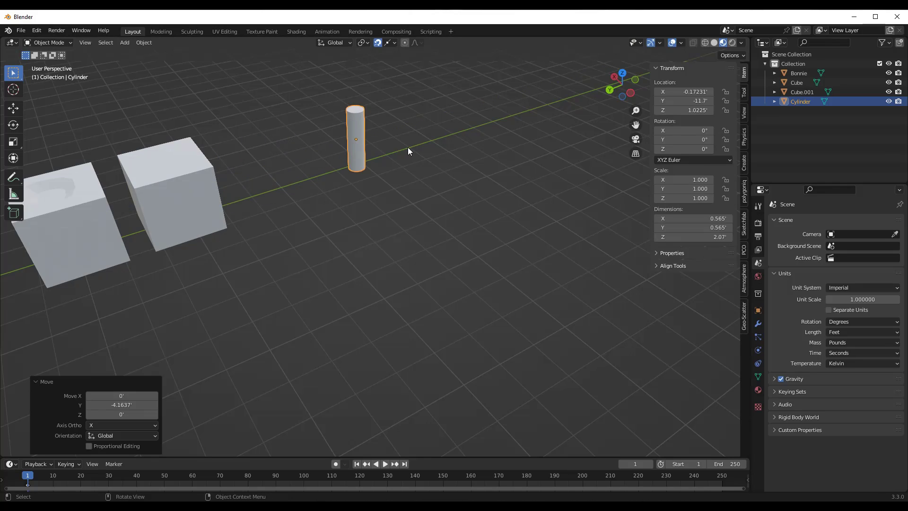
- Show the cylinder in left orthographic view and enter Edit Mode on it
middle_click_drag(408, 147, 401, 137)
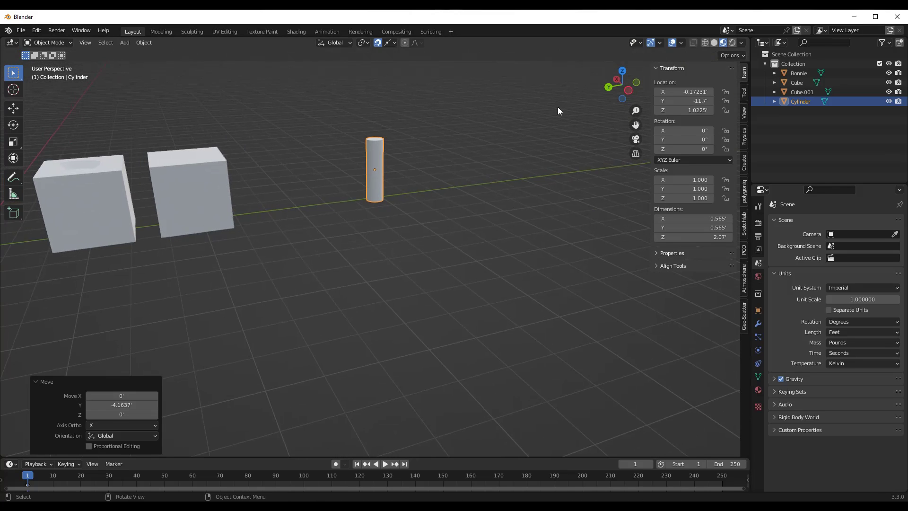
left_click(629, 91)
scroll(548, 174, "up", 3)
scroll(356, 231, "down", 2)
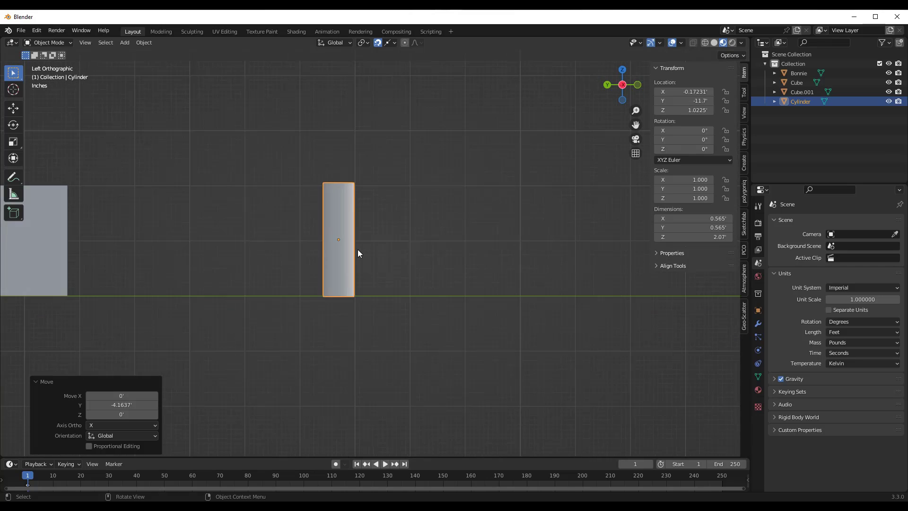
scroll(357, 249, "up", 3)
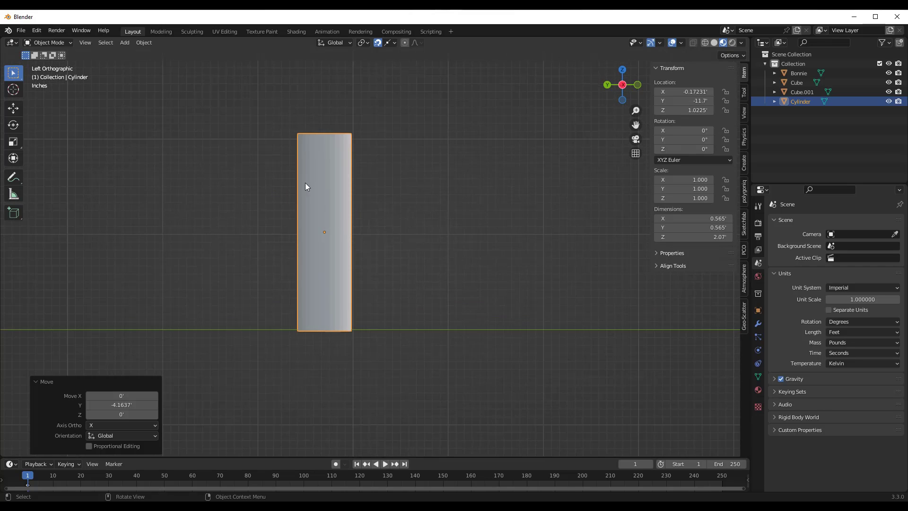
key("Tab")
- Start a knife cut on the new cube's near vertical edge and display both distance and angle measurements
key("k")
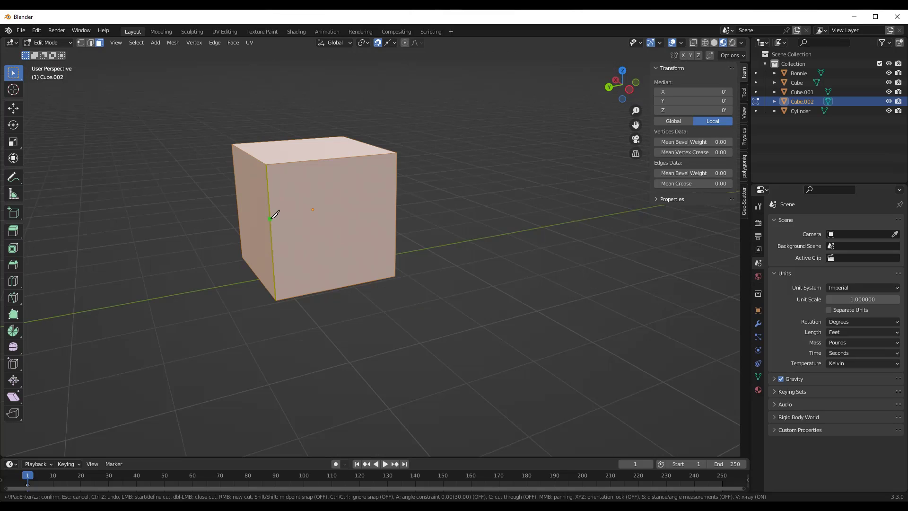
key("s")
left_click(271, 215)
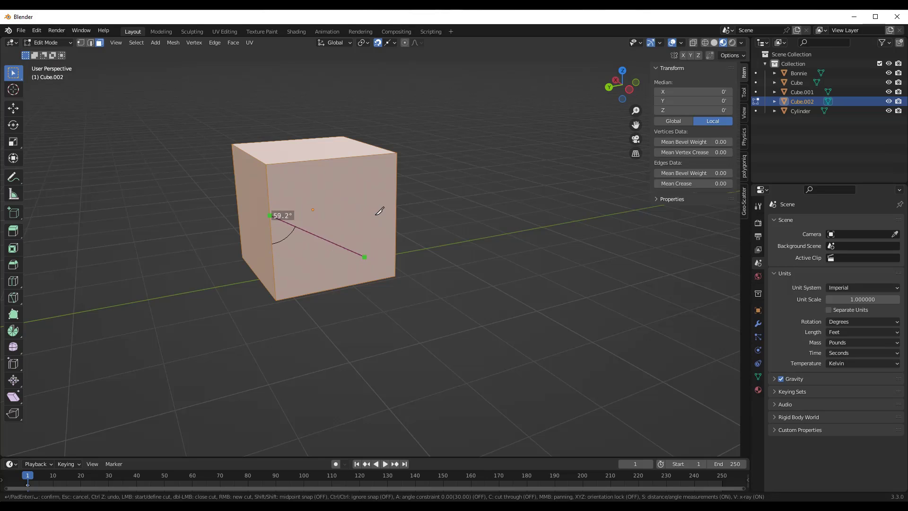
key("s")
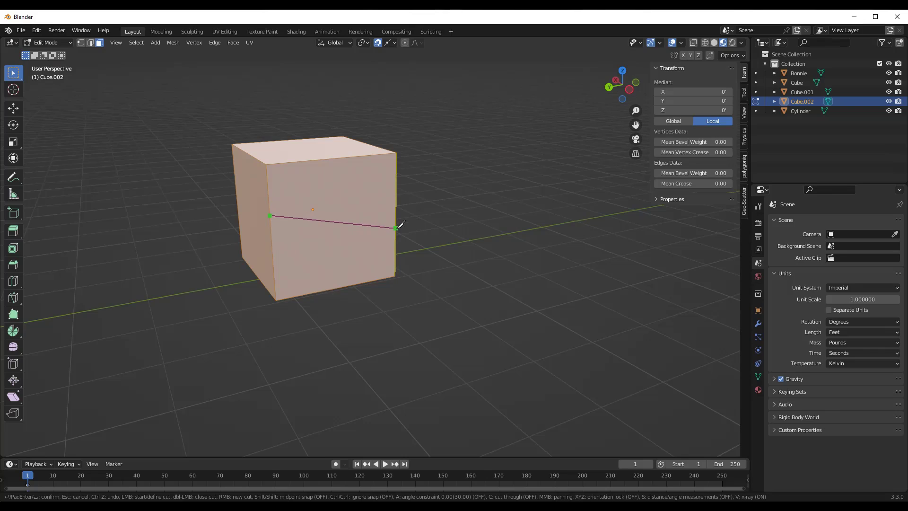
key("s")
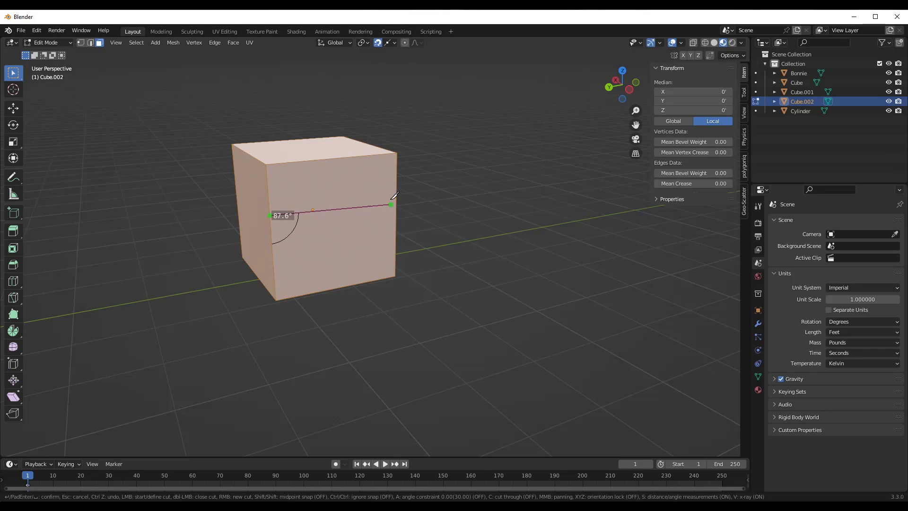
key("s")
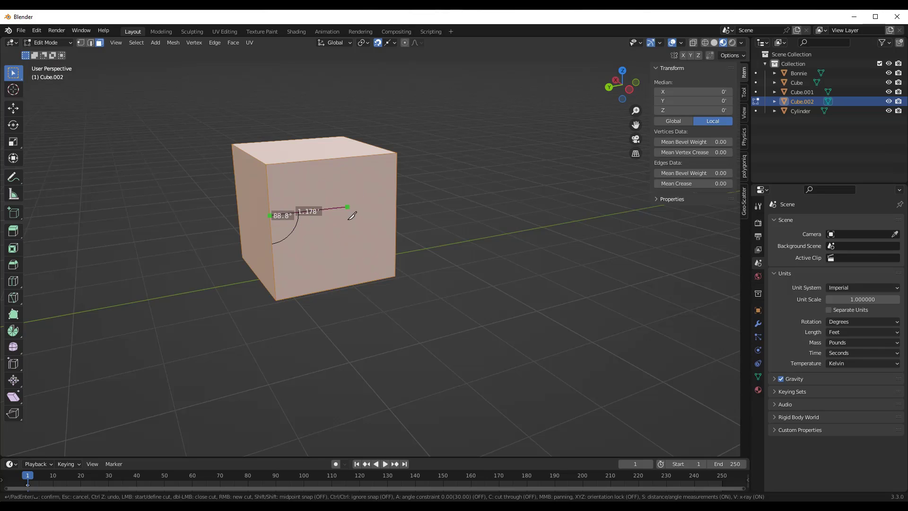
- Lock the knife cut to the Y axis and place its end point at the side face's far vertical edge
key("x")
key("y")
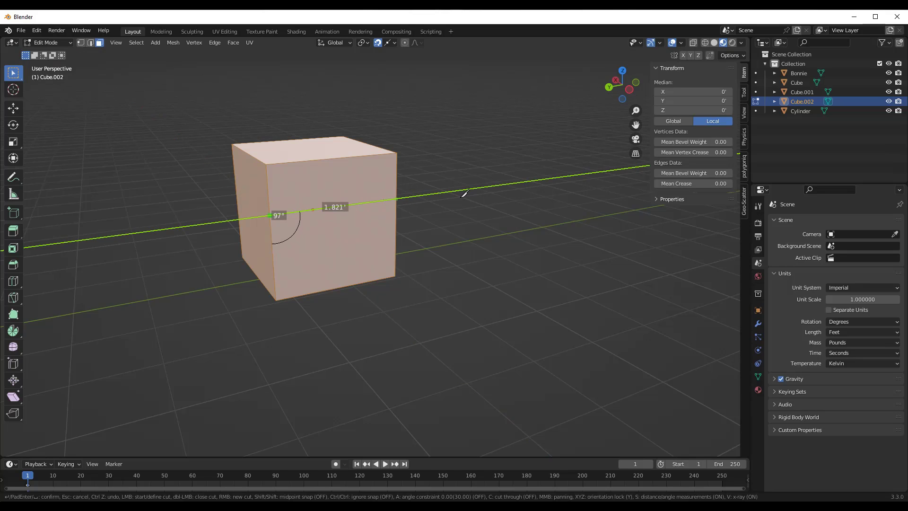
key("z")
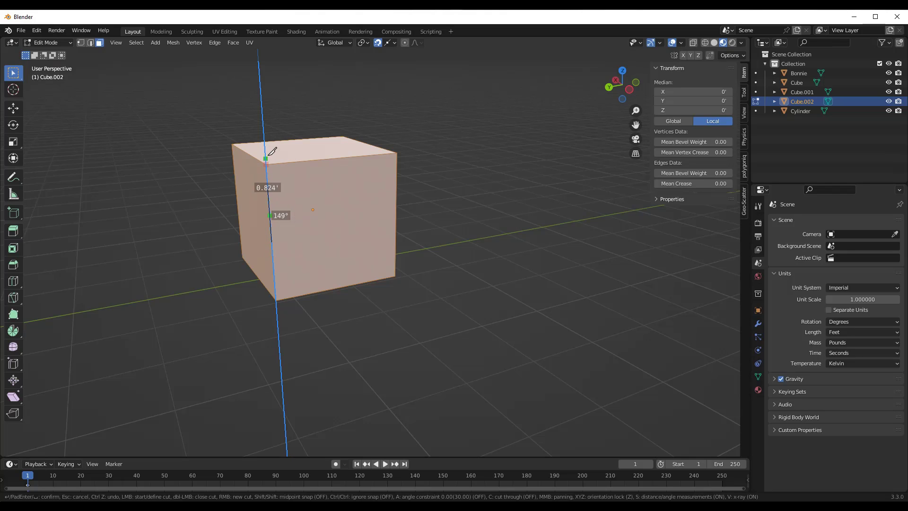
key("y")
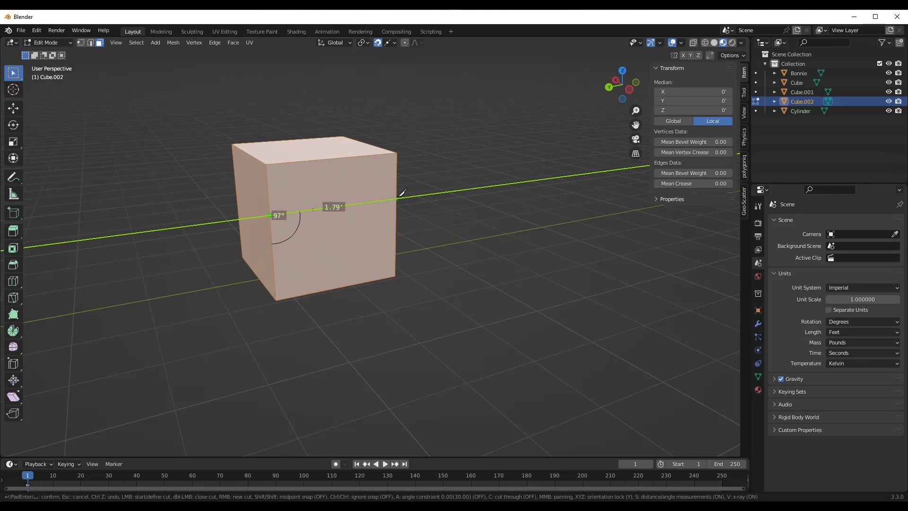
left_click(400, 195)
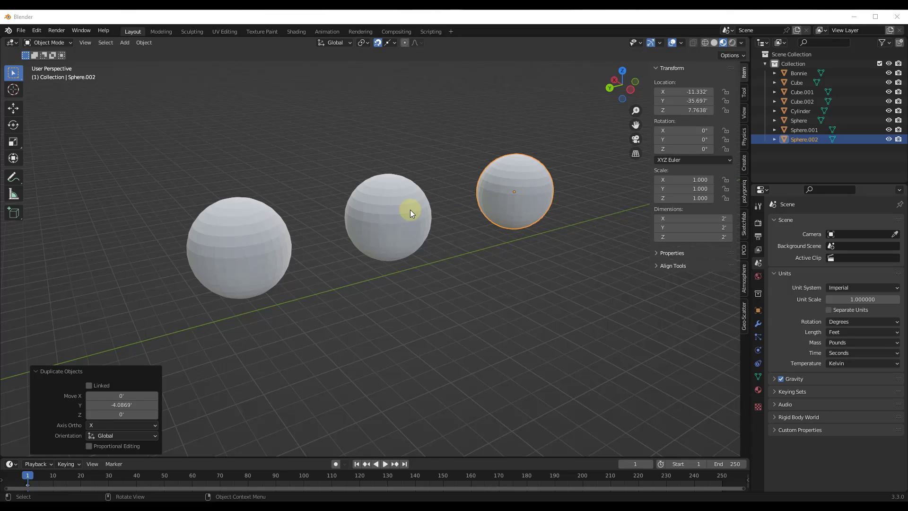
- Select all three spheres together and enter Edit Mode on them
left_click(482, 279)
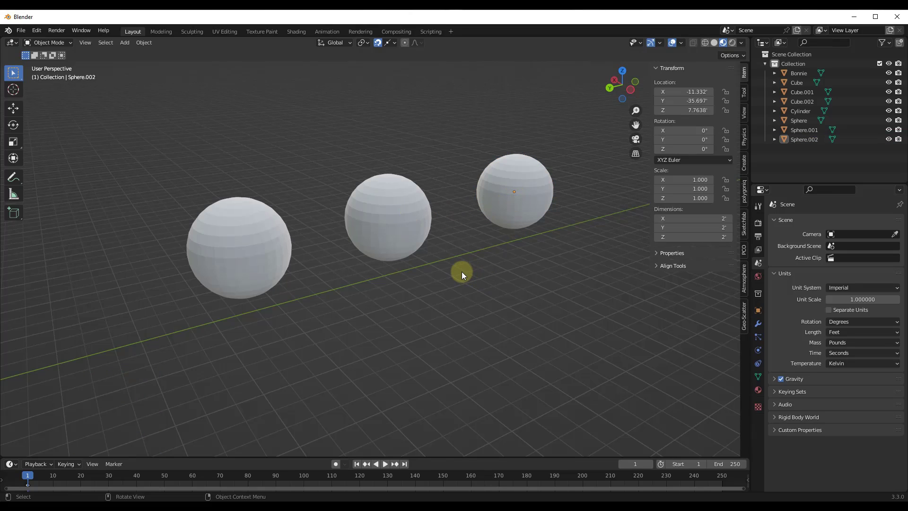
left_click(260, 230)
left_click(402, 239, "shift")
left_click(517, 196, "shift")
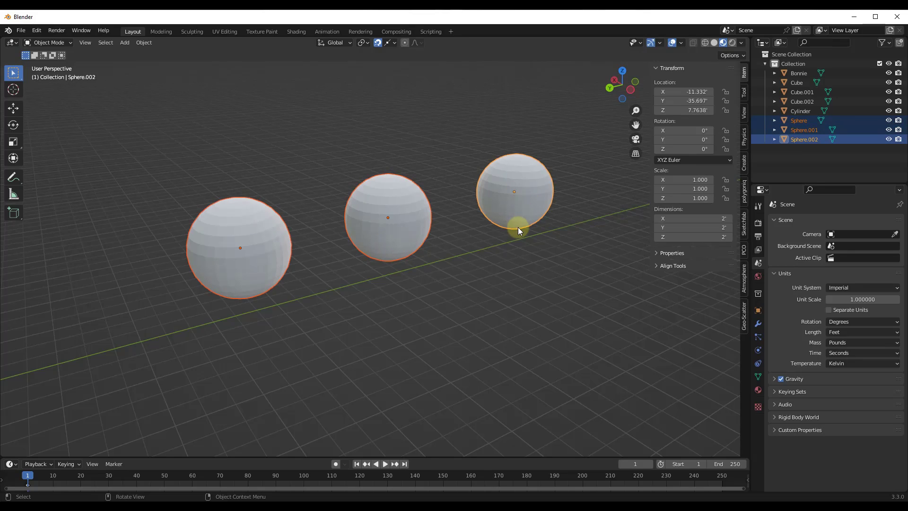
left_click(260, 242)
left_click(369, 236, "shift")
left_click(524, 196, "shift")
key("Tab")
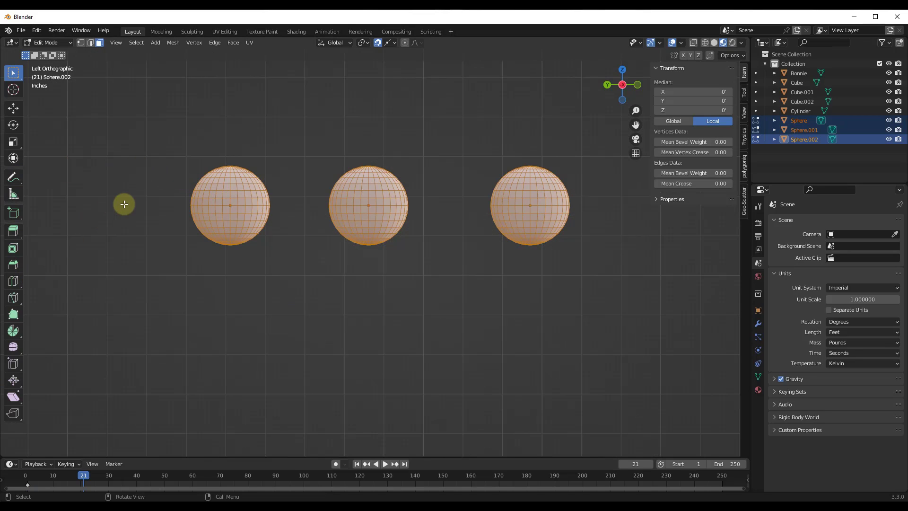
- Try several freehand and straight knife cuts across all three spheres without cut-through, inspect them in perspective, and discard them
key("k")
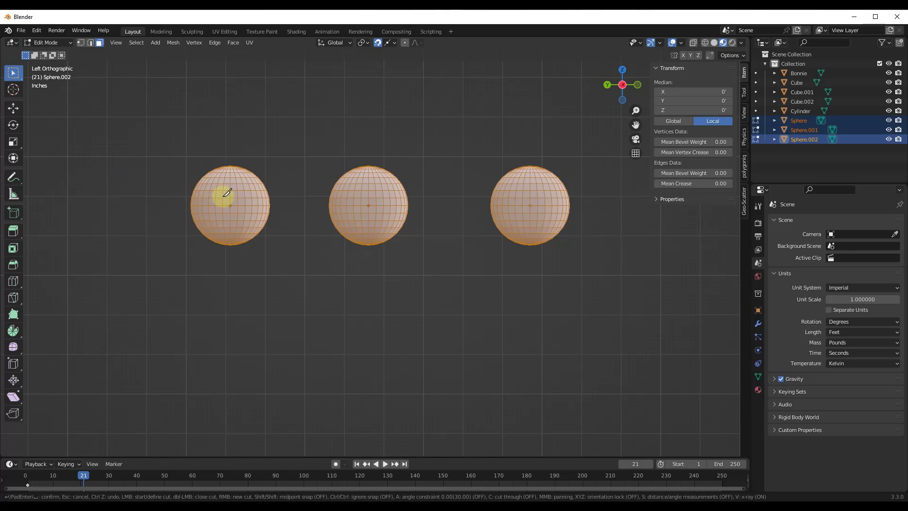
left_click_drag(150, 177, 623, 223)
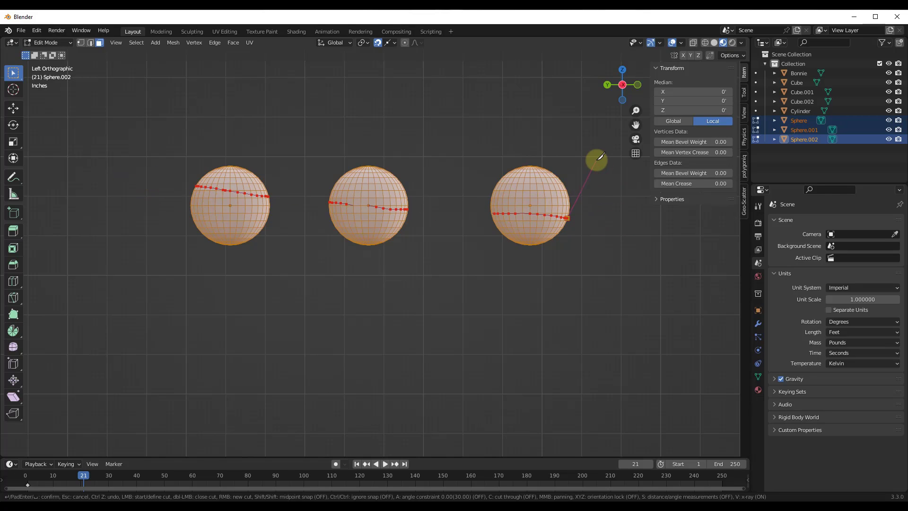
mouse_move(601, 156)
left_mouse_down()
mouse_move(543, 179)
mouse_move(365, 211)
mouse_move(258, 211)
mouse_move(143, 231)
left_mouse_up()
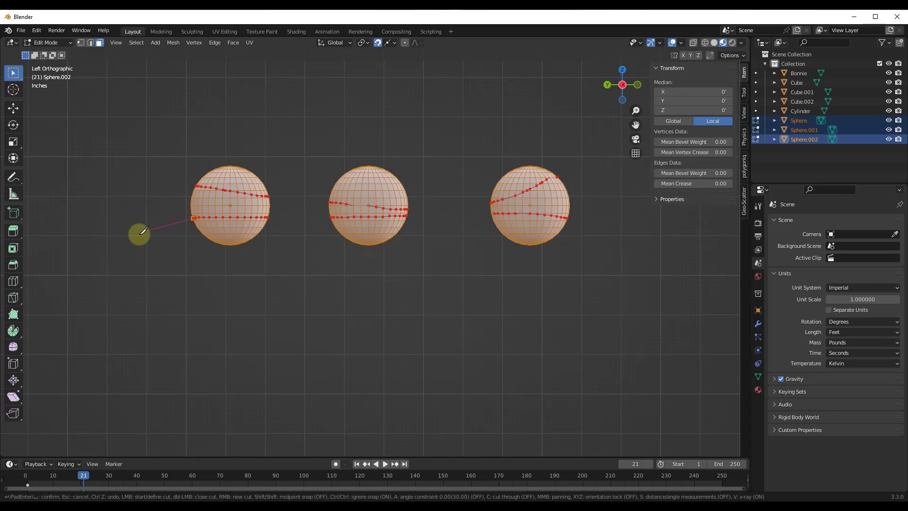
right_click(166, 199)
left_click(166, 199)
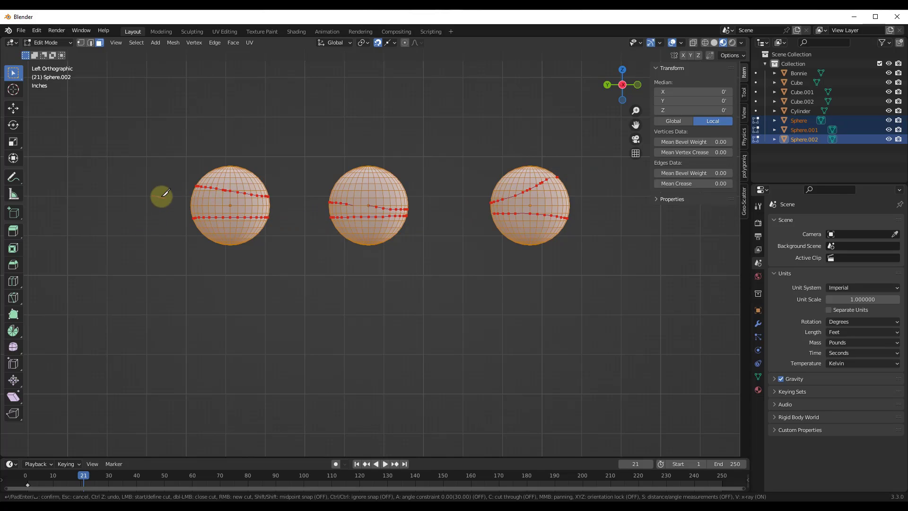
left_click(598, 202)
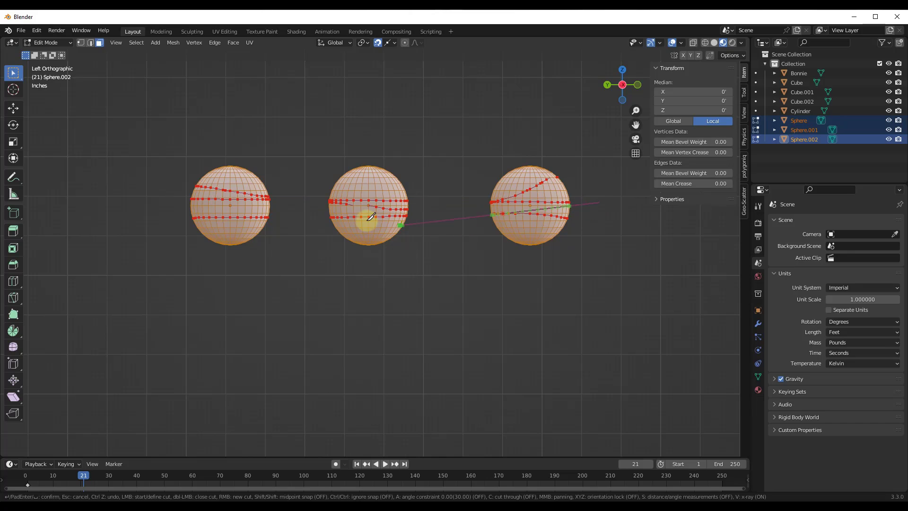
middle_click_drag(371, 217, 424, 251)
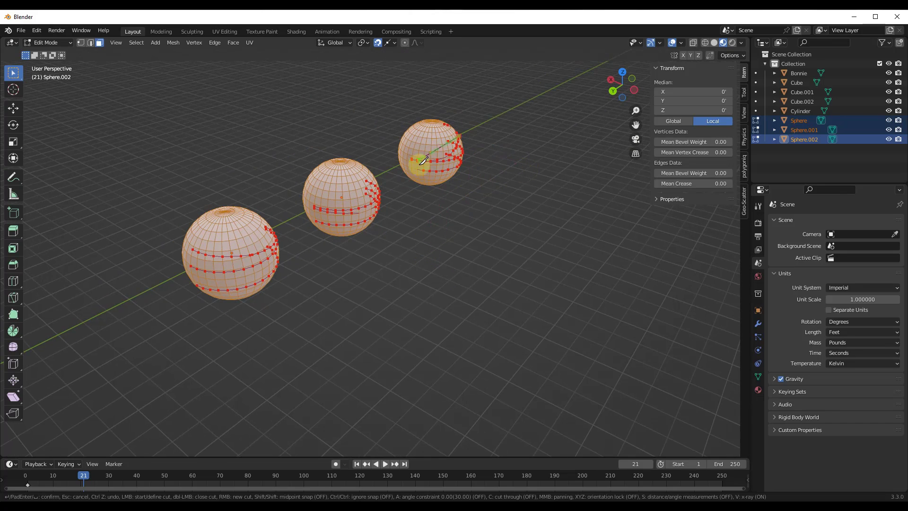
middle_click_drag(406, 158, 361, 148)
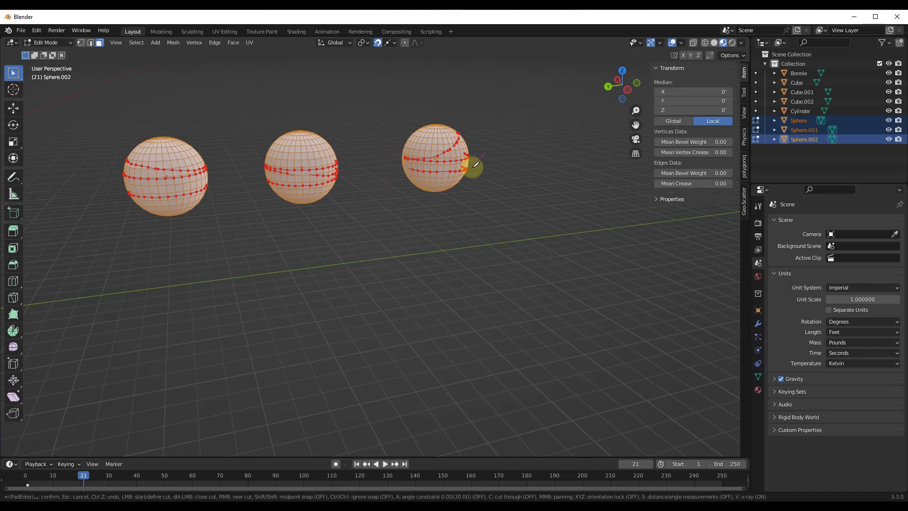
key("Escape")
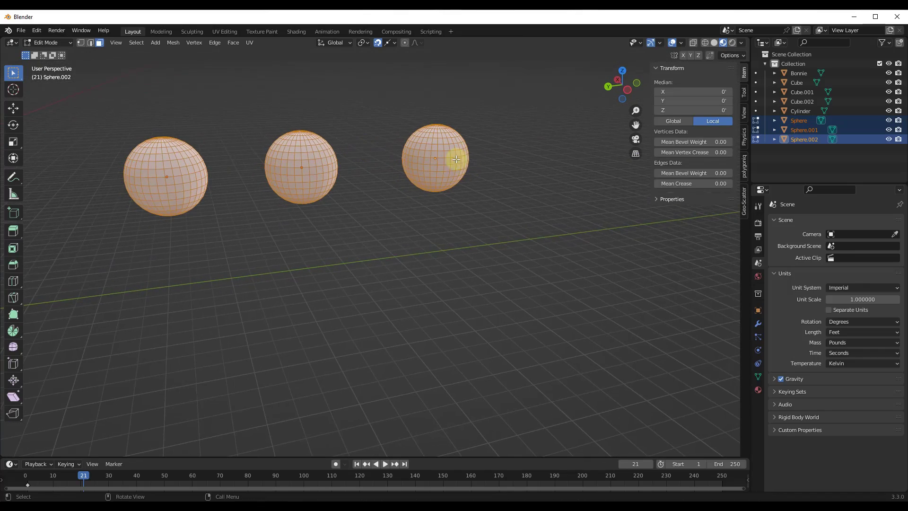
- Cut a straight horizontal line across all three spheres from left orthographic view, using the Knife with cut-through enabled
left_click(627, 89)
scroll(199, 146, "up", 3)
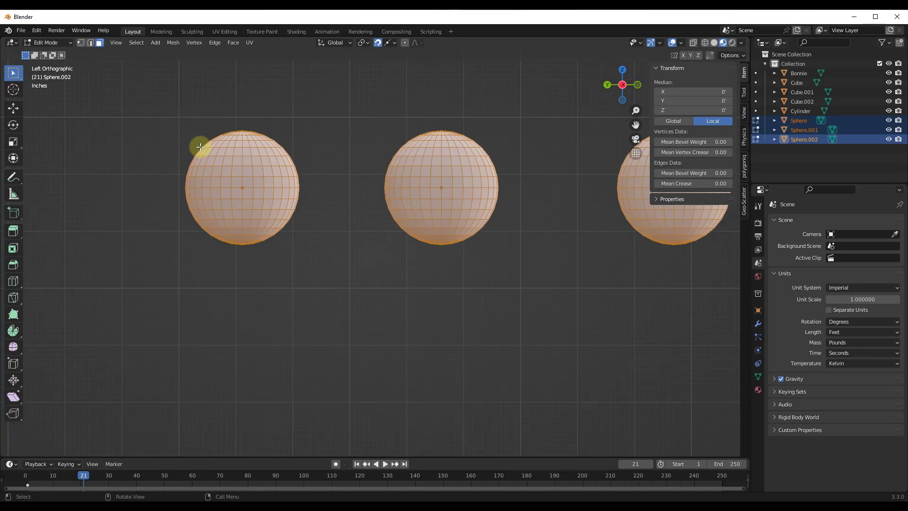
scroll(219, 149, "down", 2)
key("k")
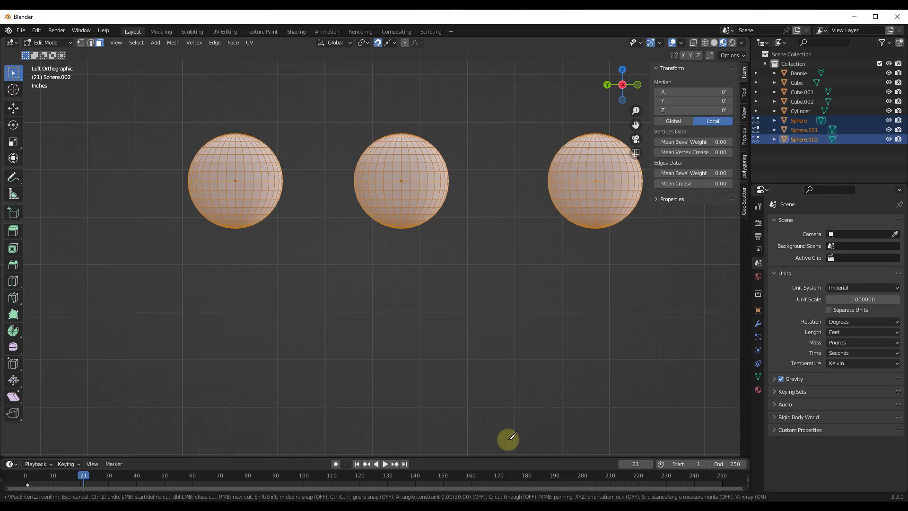
scroll(277, 291, "down", 1)
scroll(281, 288, "down", 2)
key("c")
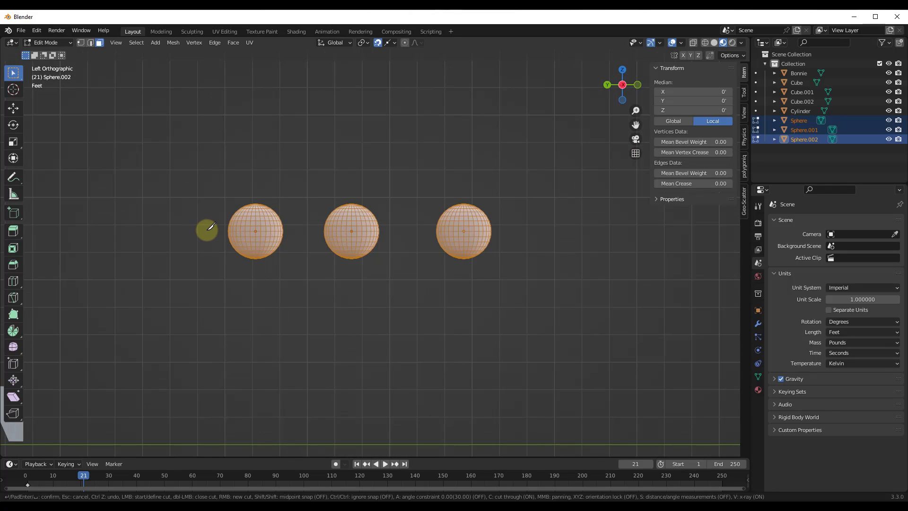
left_click(207, 231)
left_click(523, 230)
middle_click_drag(523, 231, 453, 247)
scroll(562, 169, "up", 3)
scroll(544, 176, "up", 3)
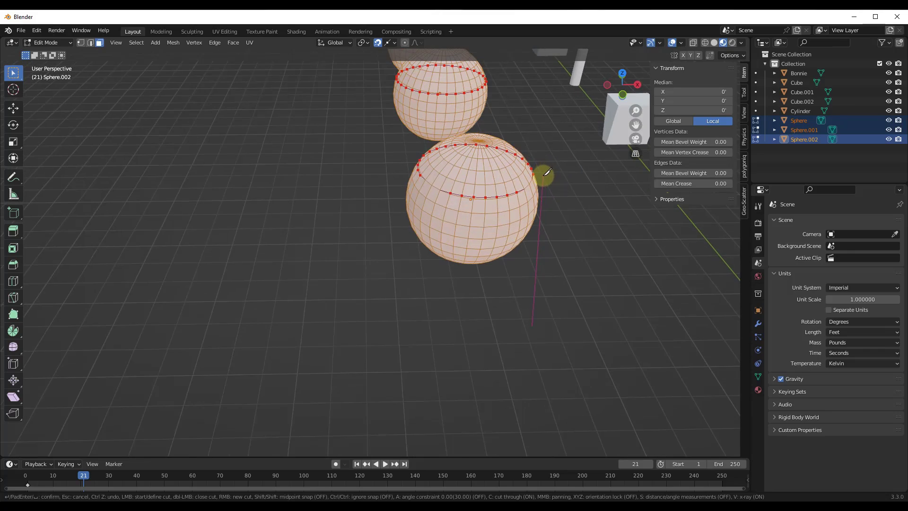
scroll(530, 189, "down", 5)
middle_click_drag(478, 202, 516, 171)
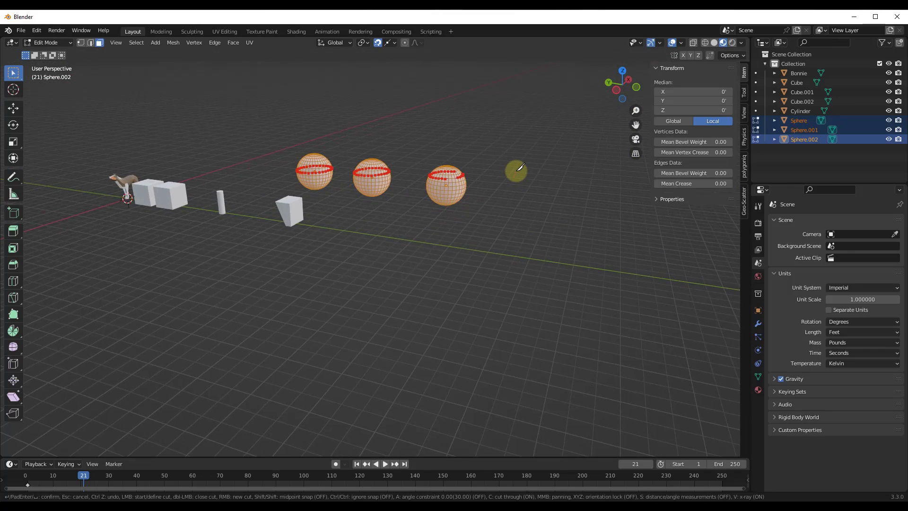
key("Return")
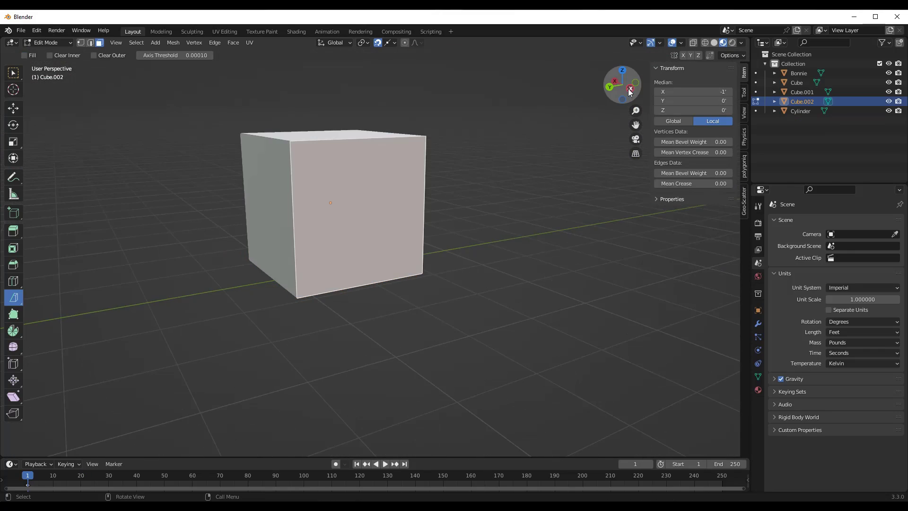
- Select all of the cube's geometry and bisect it with a steep slanted line in left orthographic view
left_click(618, 88)
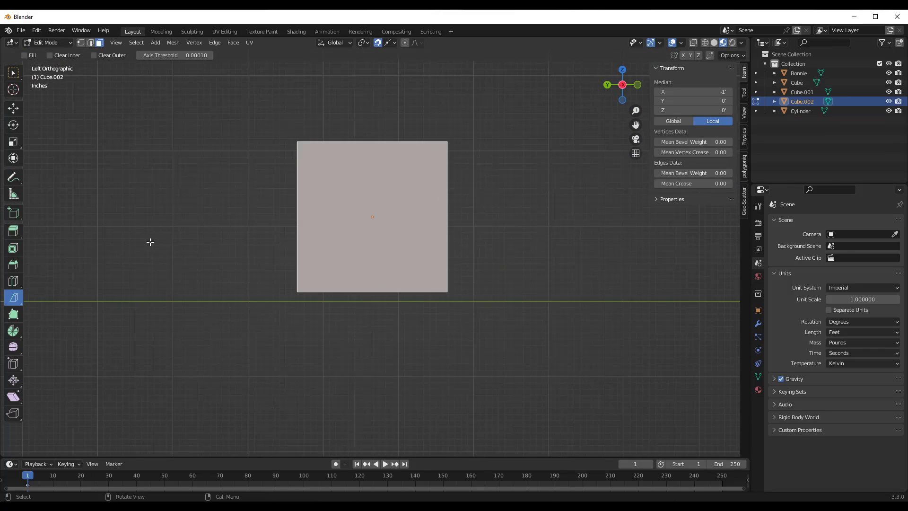
left_click(14, 297)
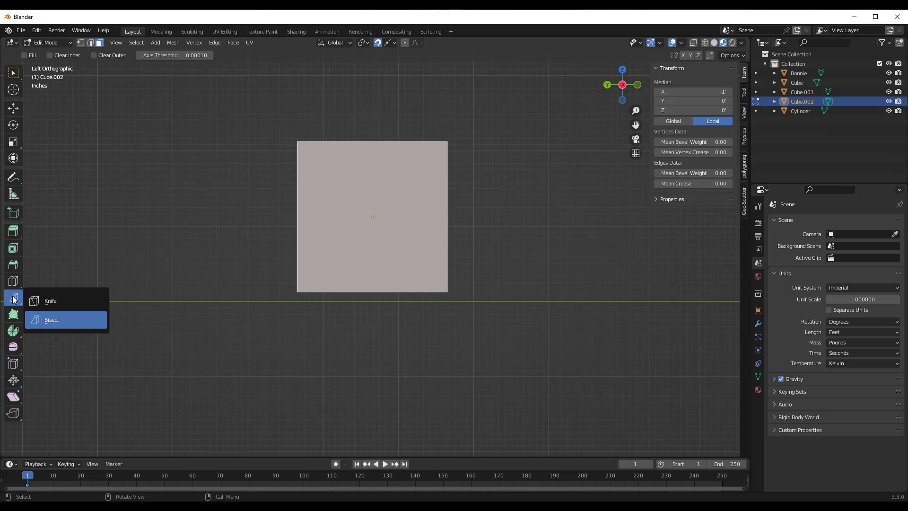
left_click(45, 323)
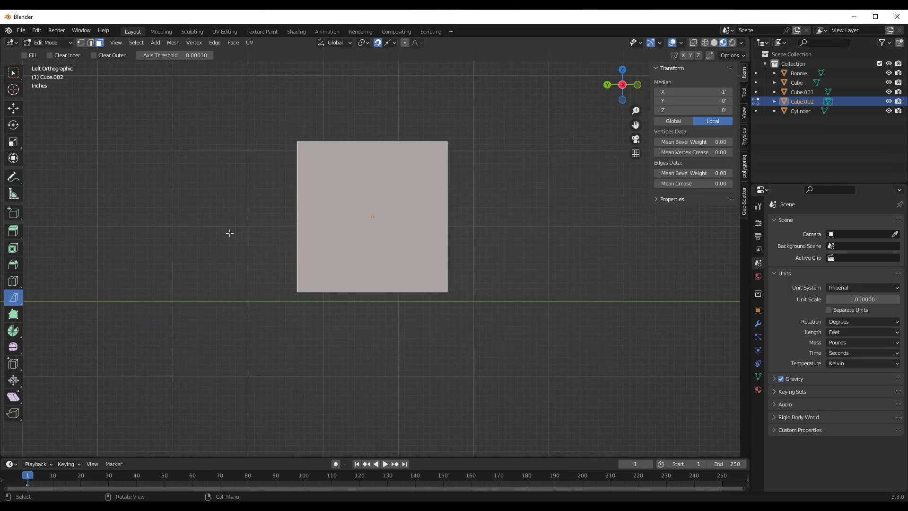
middle_click_drag(245, 171, 326, 157)
scroll(338, 154, "up", 2)
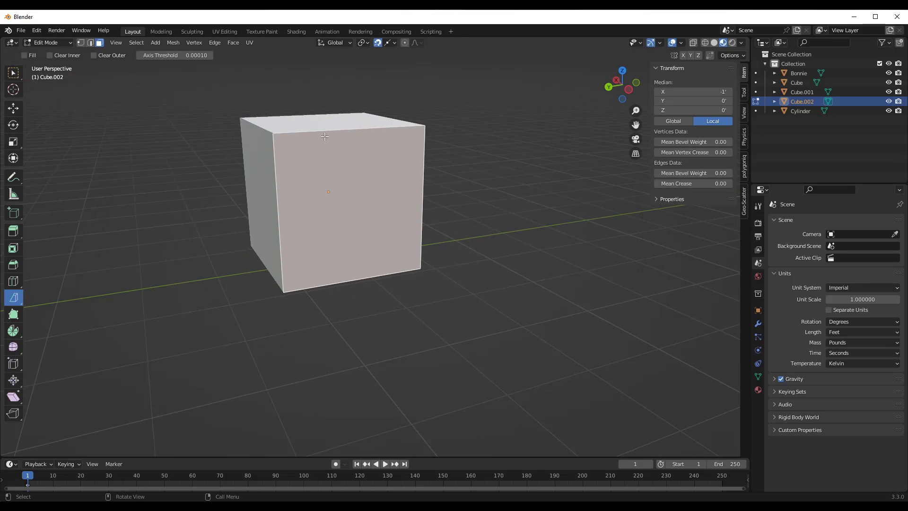
key("a")
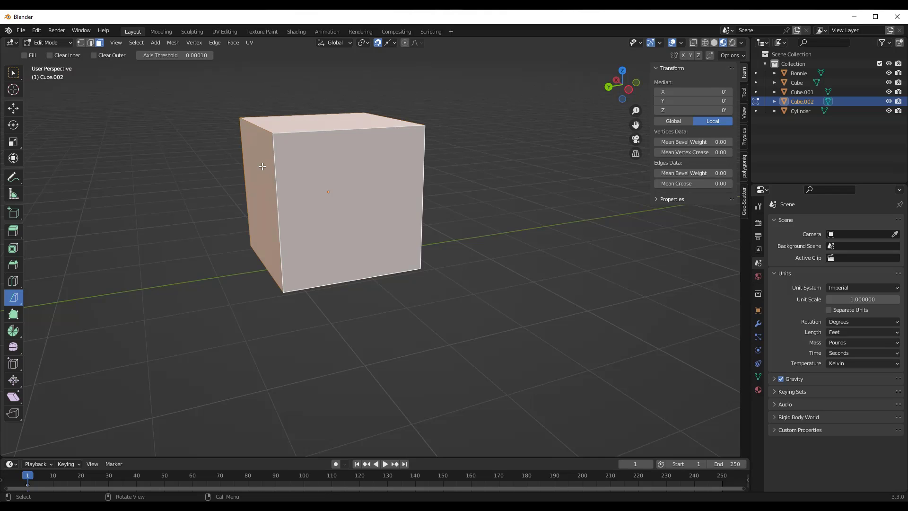
left_click(628, 90)
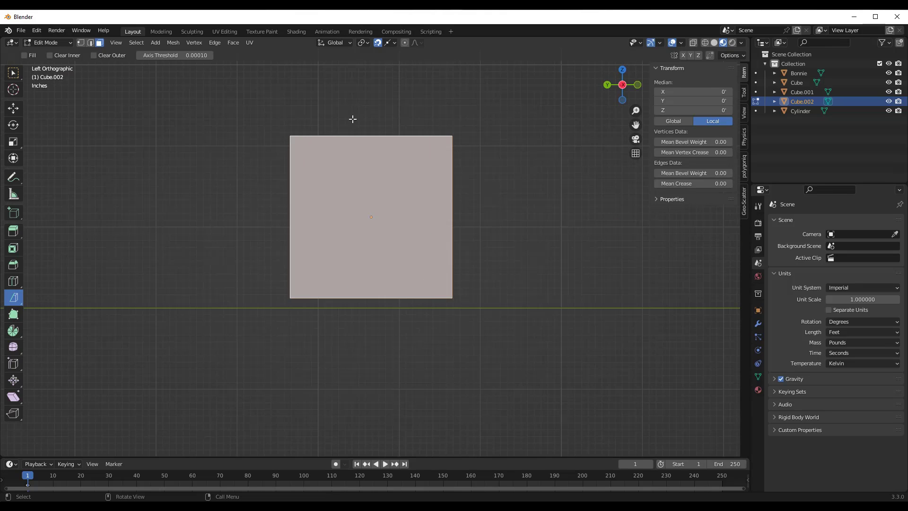
left_click_drag(314, 95, 448, 406)
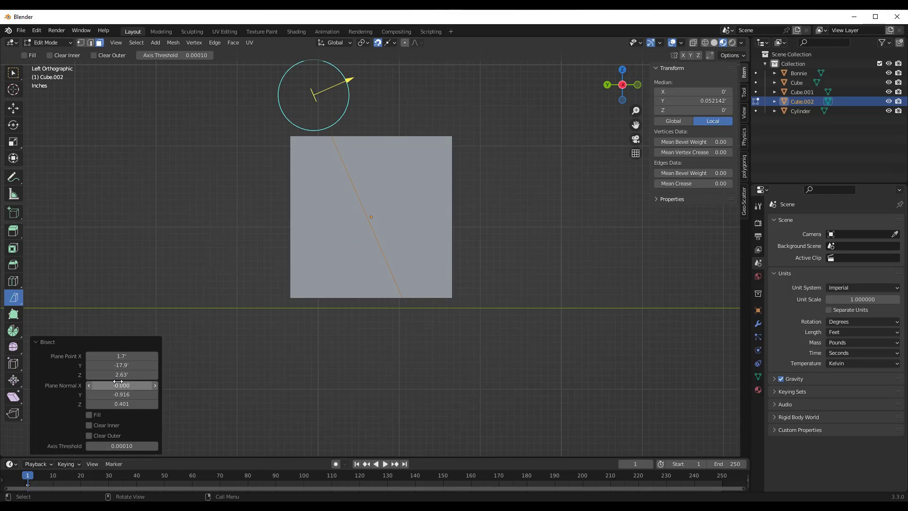
- Shift the bisect plane point to X -0.131', Y -18.7' and Z 1.13'
mouse_move(125, 376)
left_mouse_down()
mouse_move(142, 376)
mouse_move(107, 376)
mouse_move(140, 366)
mouse_move(113, 366)
left_mouse_up()
middle_click_drag(194, 252, 318, 172)
scroll(318, 172, "up", 2)
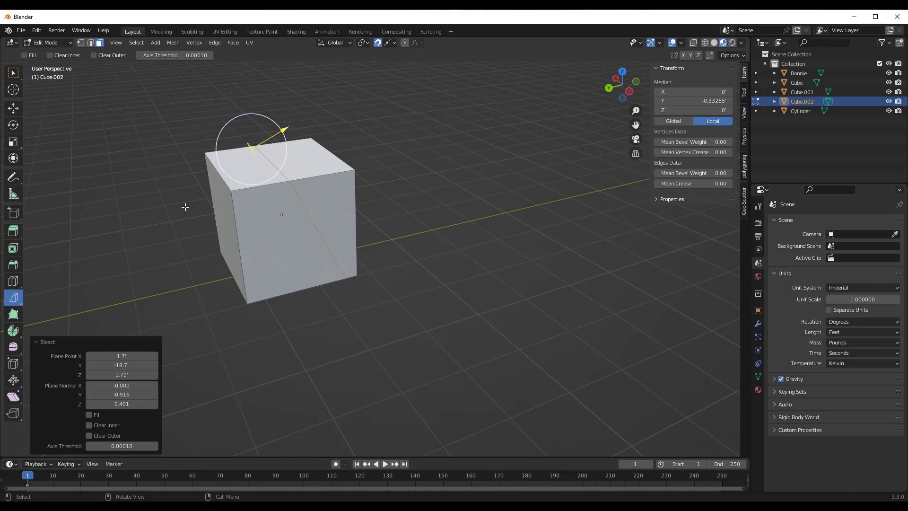
left_click_drag(120, 357, 114, 375)
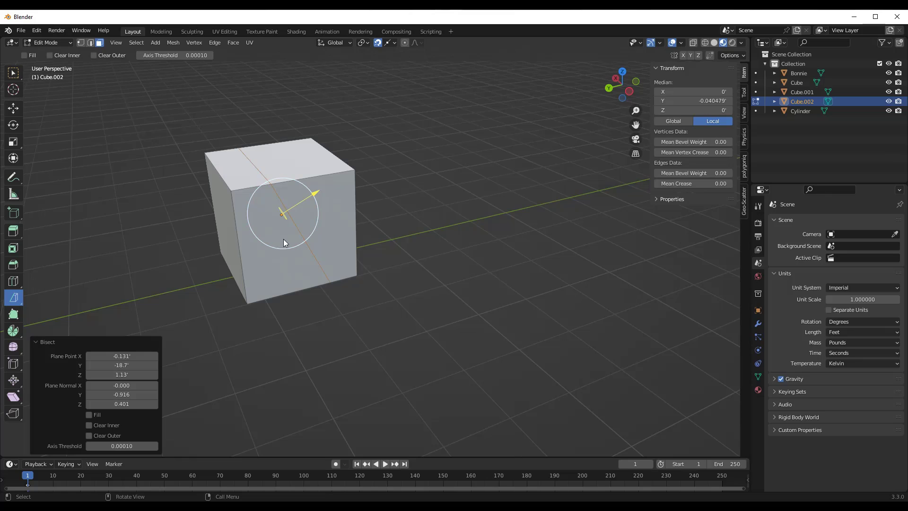
middle_click_drag(284, 240, 299, 218)
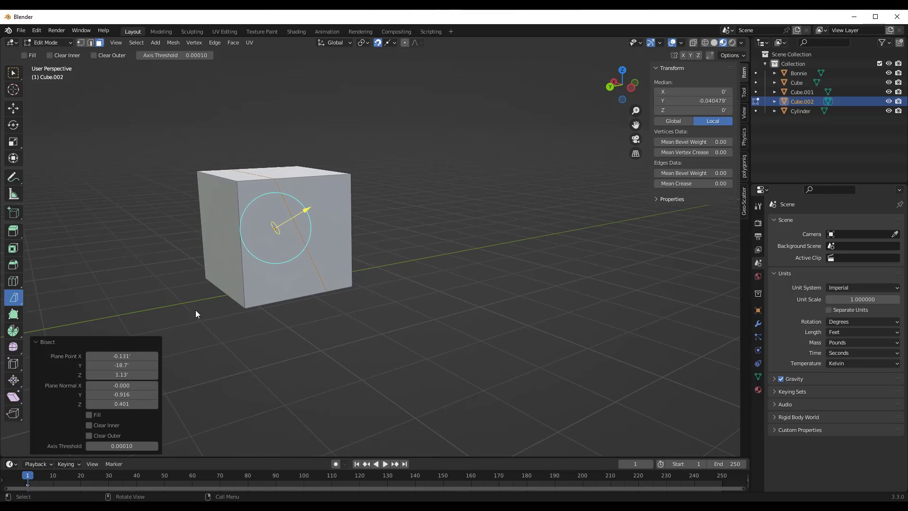
- Try Clear Inner and Clear Outer on the bisected cube, leaving only Clear Inner enabled
left_click(89, 425)
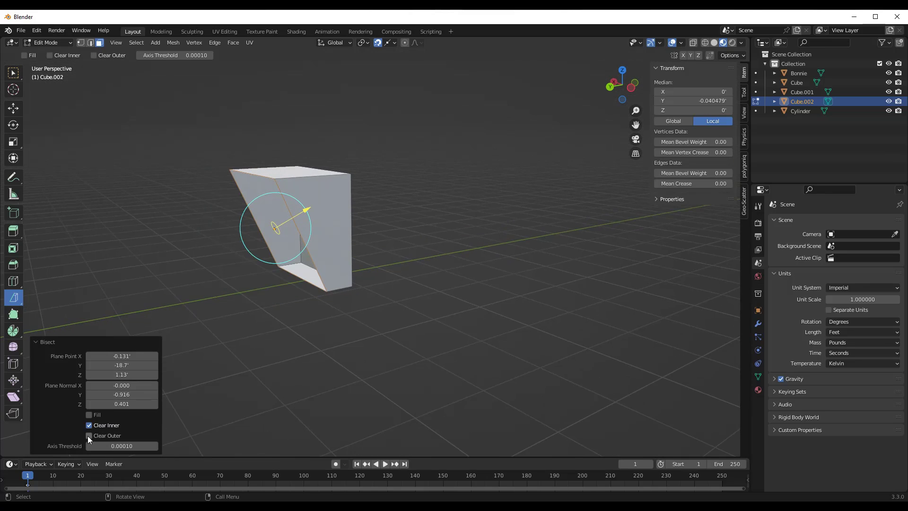
left_click(88, 436)
left_click(89, 426)
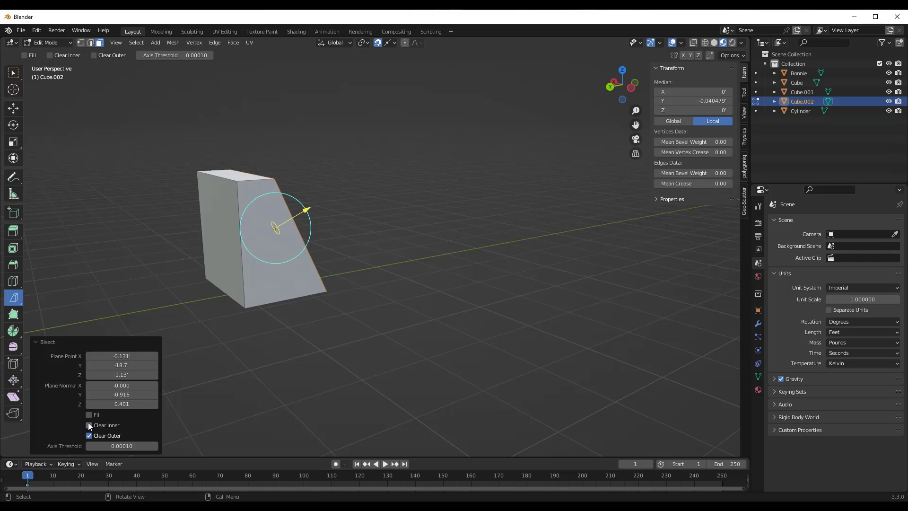
left_click(89, 426)
left_click(89, 436)
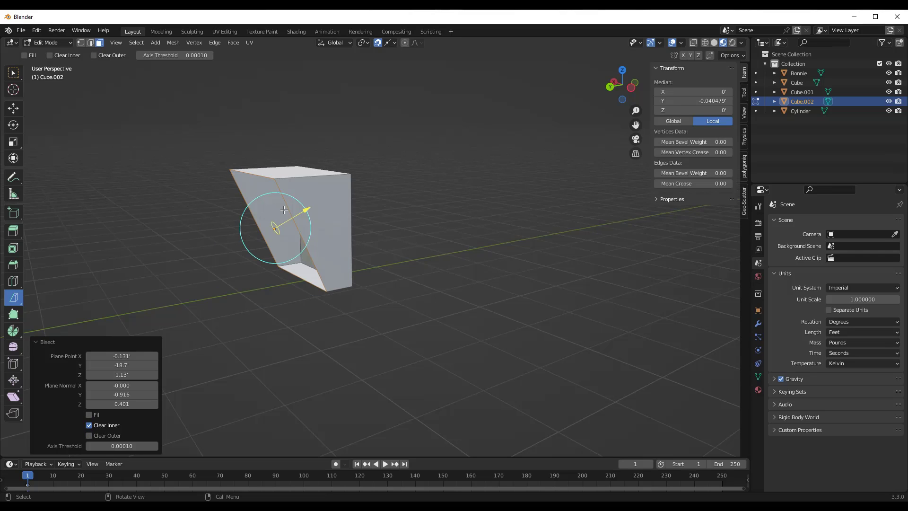
- Try the Fill option on the bisected cube's open cut and turn it off again
mouse_move(284, 220)
middle_mouse_down()
mouse_move(350, 213)
mouse_move(292, 207)
middle_mouse_up()
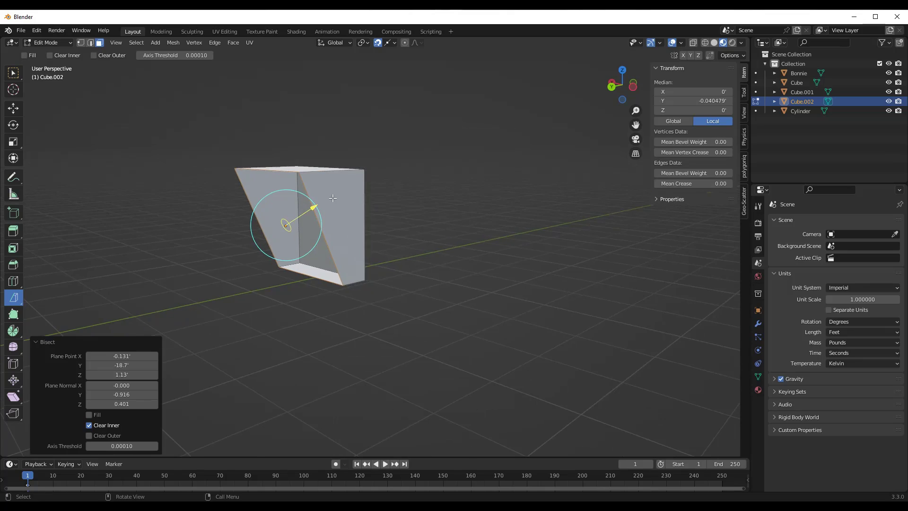
scroll(336, 198, "up", 2)
scroll(336, 198, "up", 1)
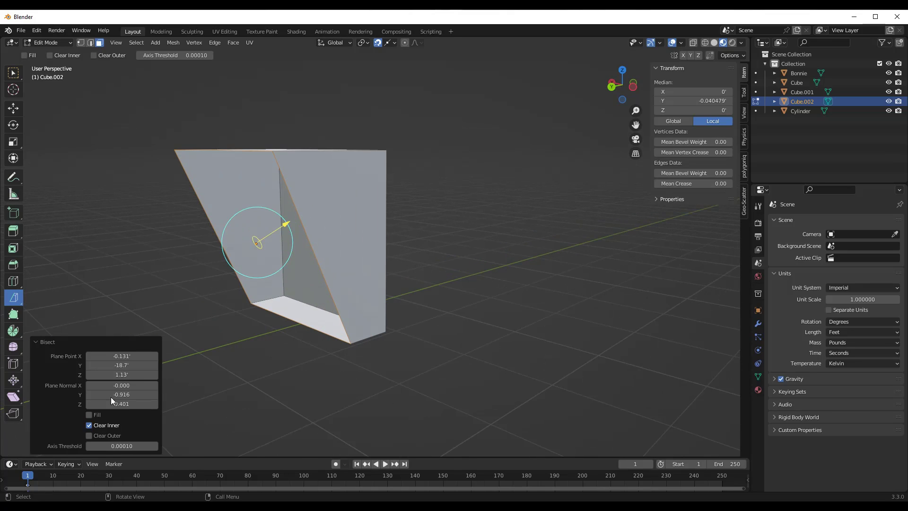
left_click(89, 415)
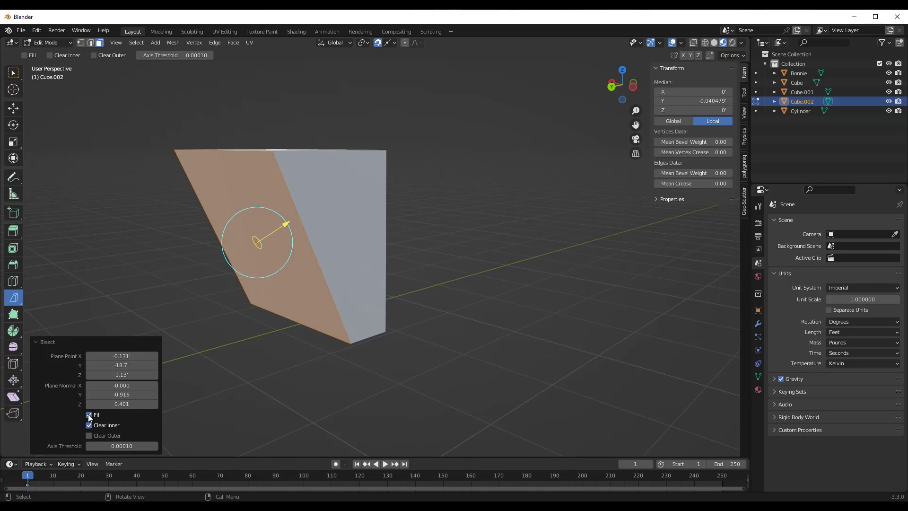
left_click(89, 415)
middle_click_drag(332, 234, 346, 233)
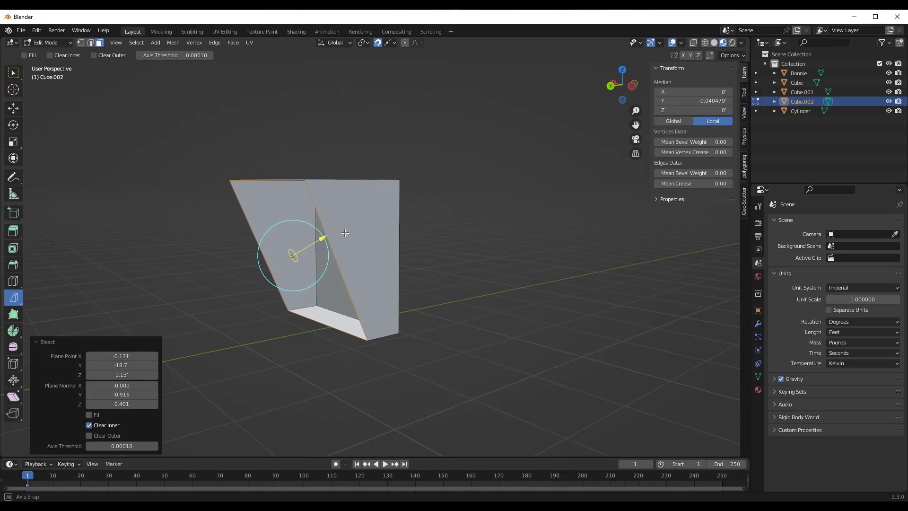